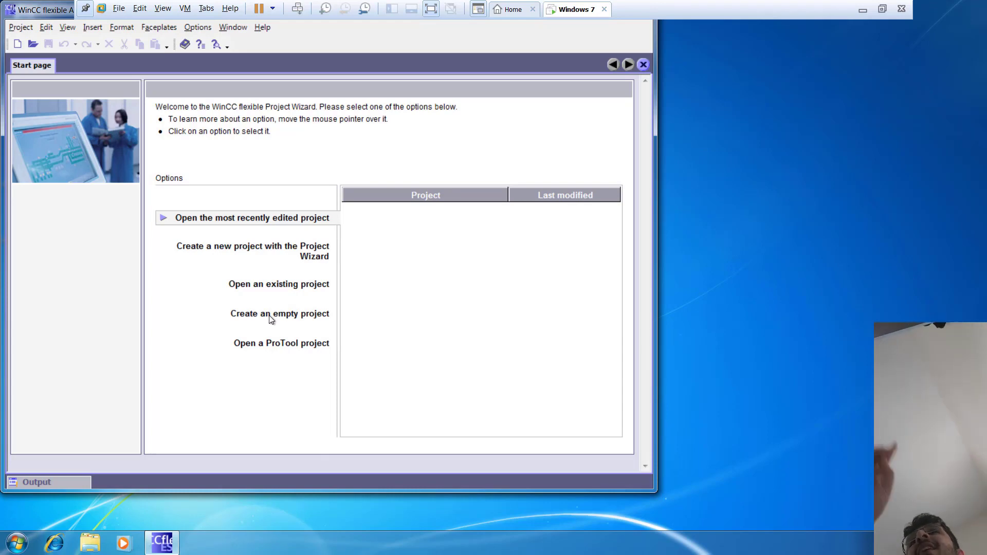
Step: Create an empty project for the PC device WinCC flexible Runtime, version 1.2.0.0, and maximize the program window
click(287, 318)
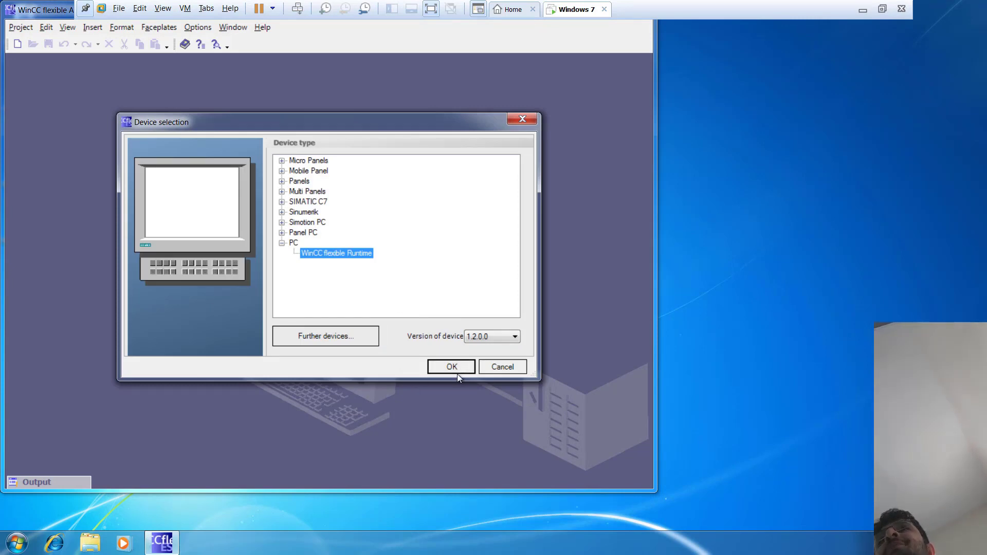
click(455, 369)
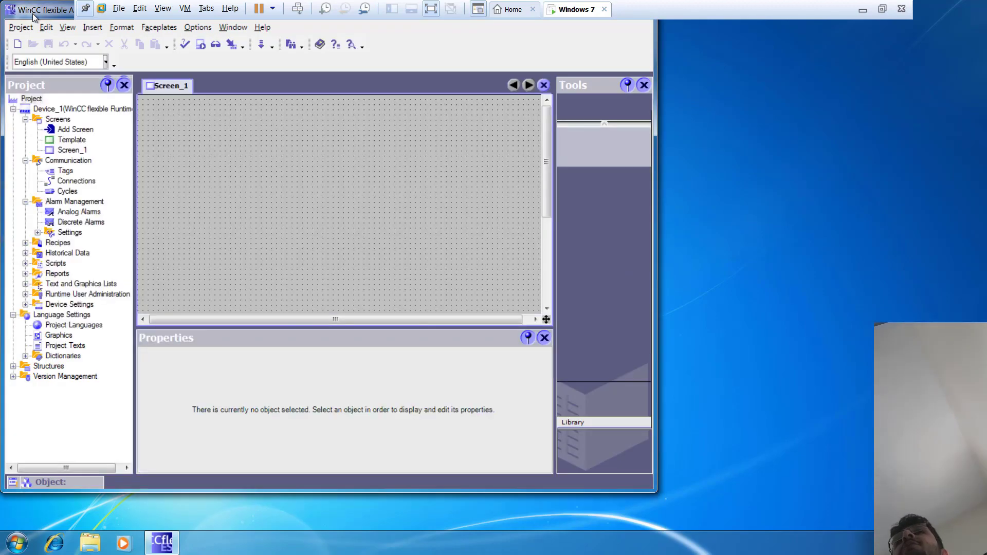
double_click(32, 14)
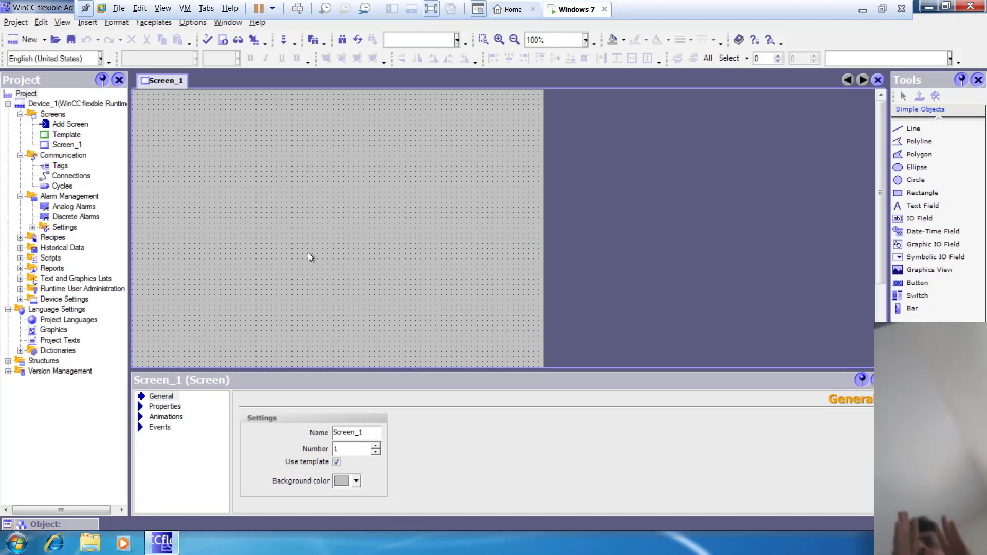
Step: Set the screen resolution to 800x600 in the project's device settings
click(19, 299)
click(20, 299)
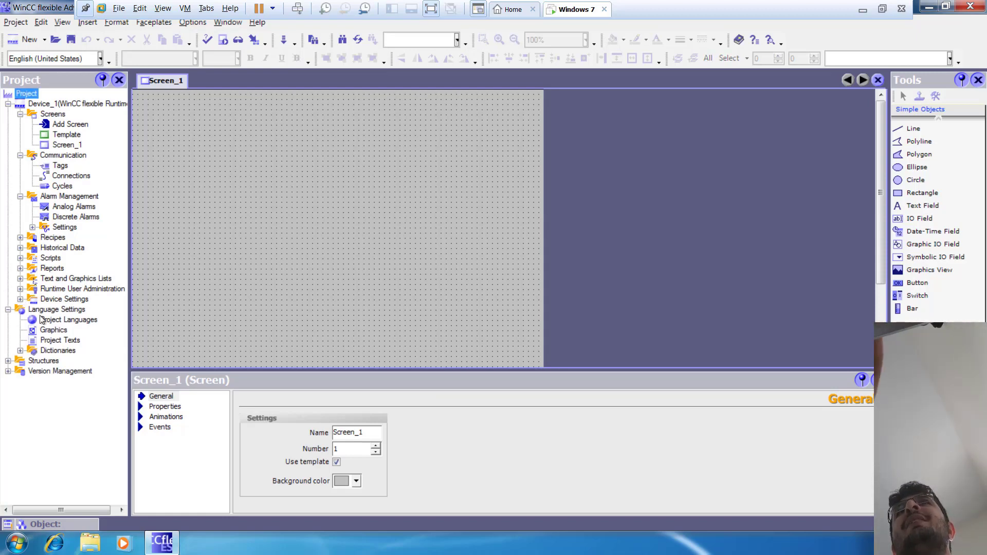
click(20, 299)
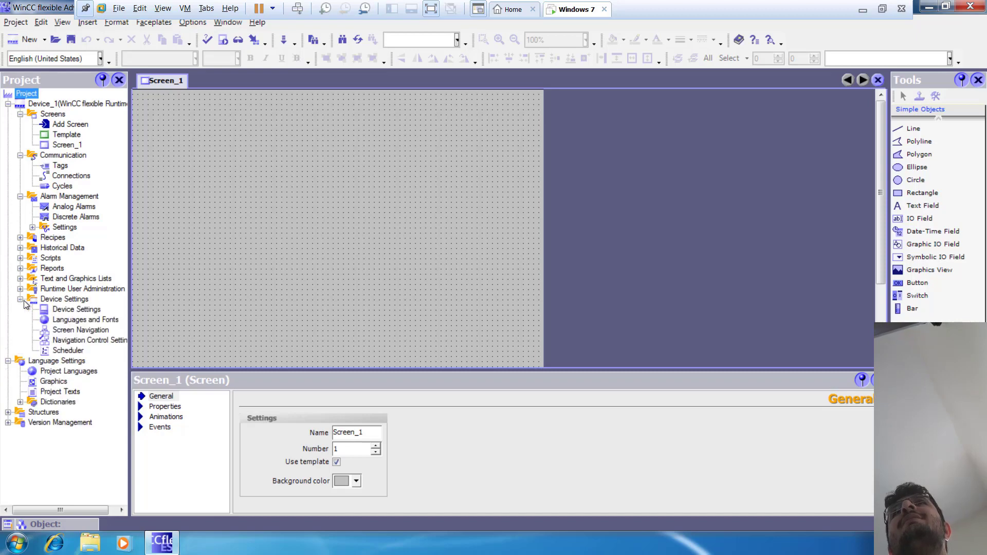
click(87, 311)
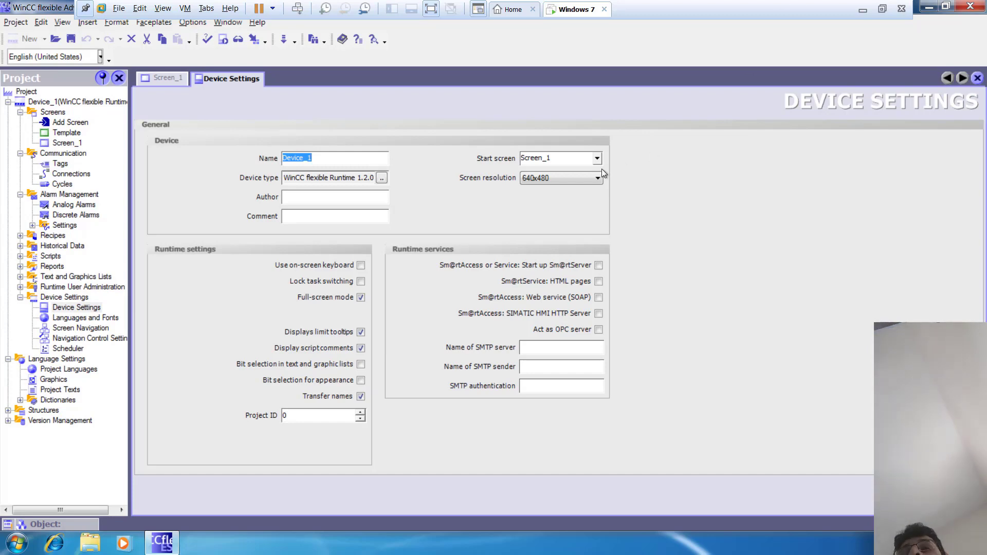
click(579, 177)
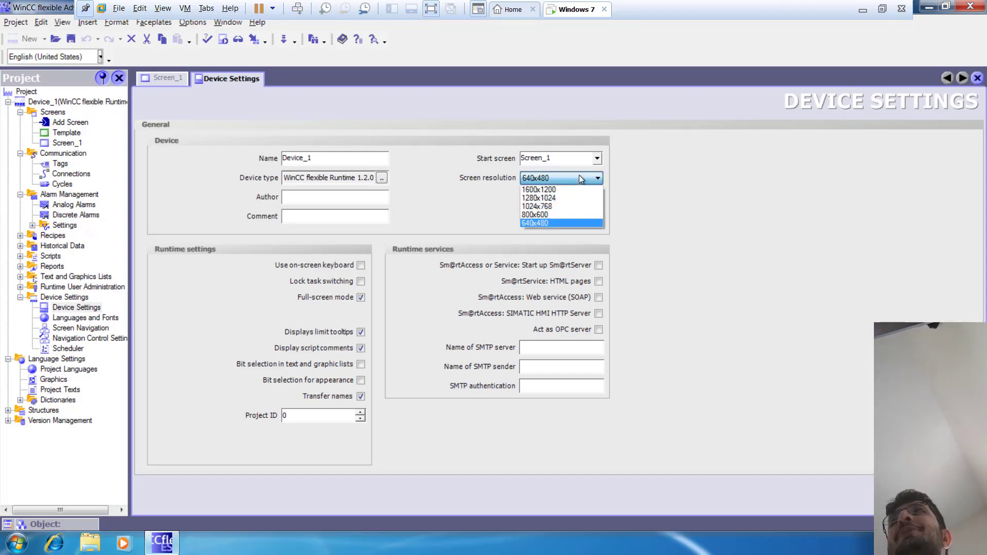
click(540, 212)
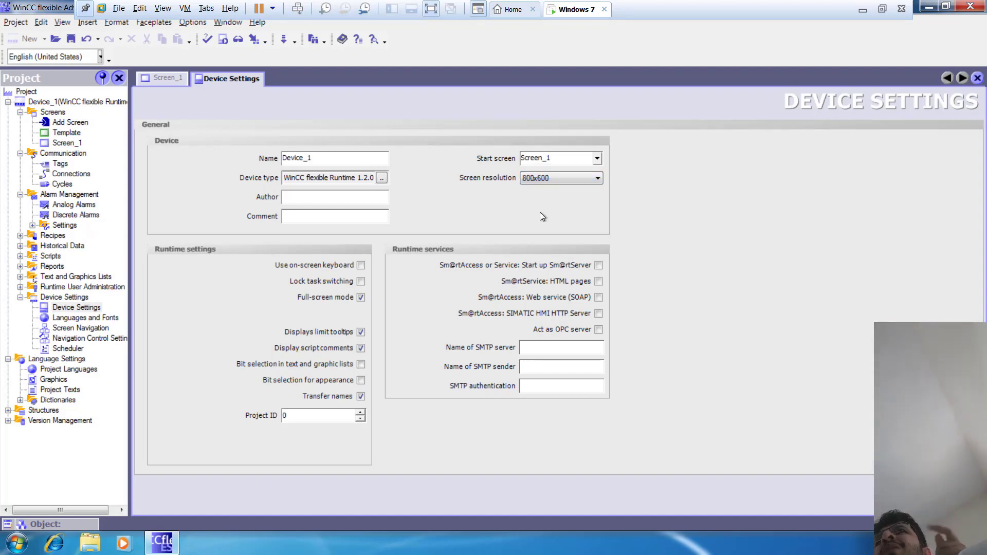
Step: Place a Trend View on Screen_1, enlarge it to about 192 x 328, and move it to about x 88, y 8
double_click(50, 145)
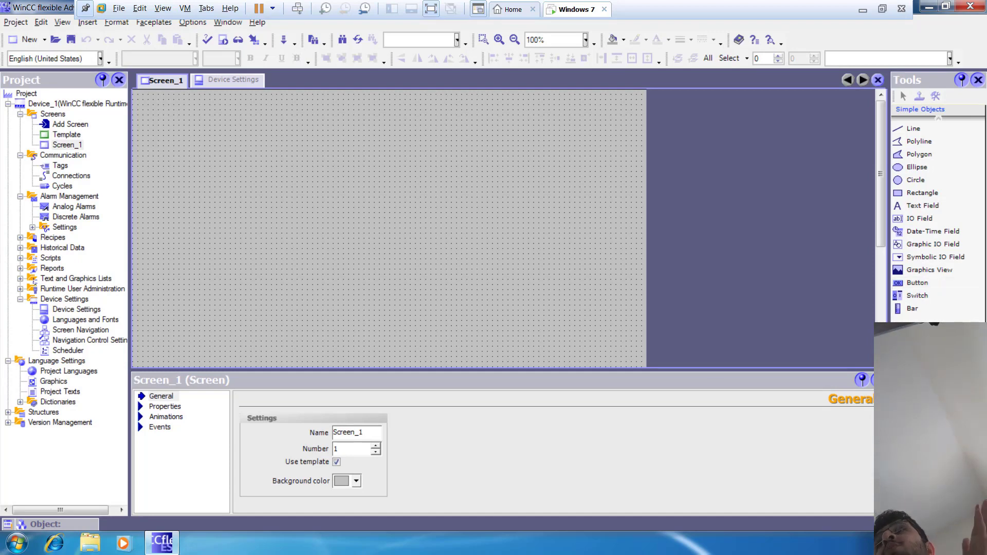
click(920, 452)
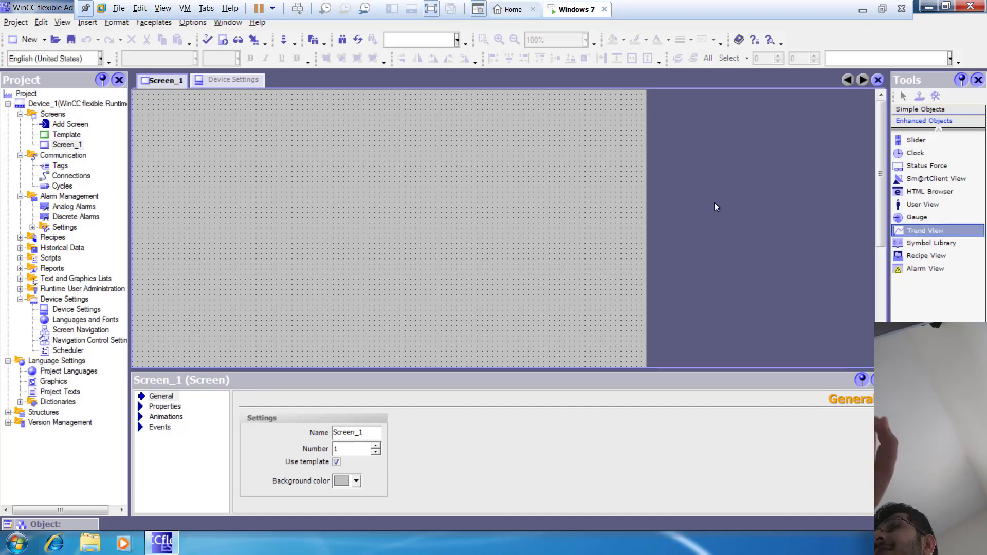
drag(919, 231, 141, 206)
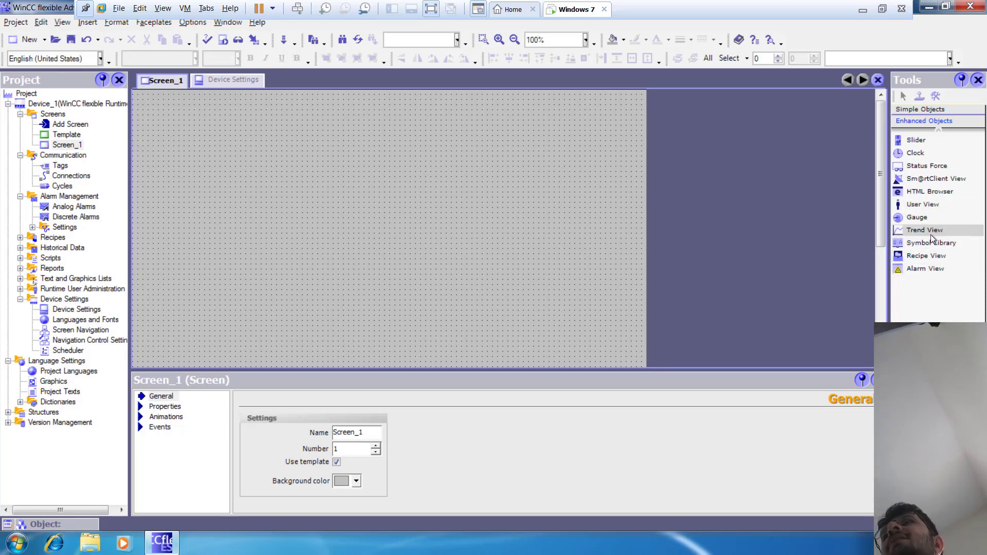
drag(920, 230, 442, 203)
drag(307, 213, 261, 215)
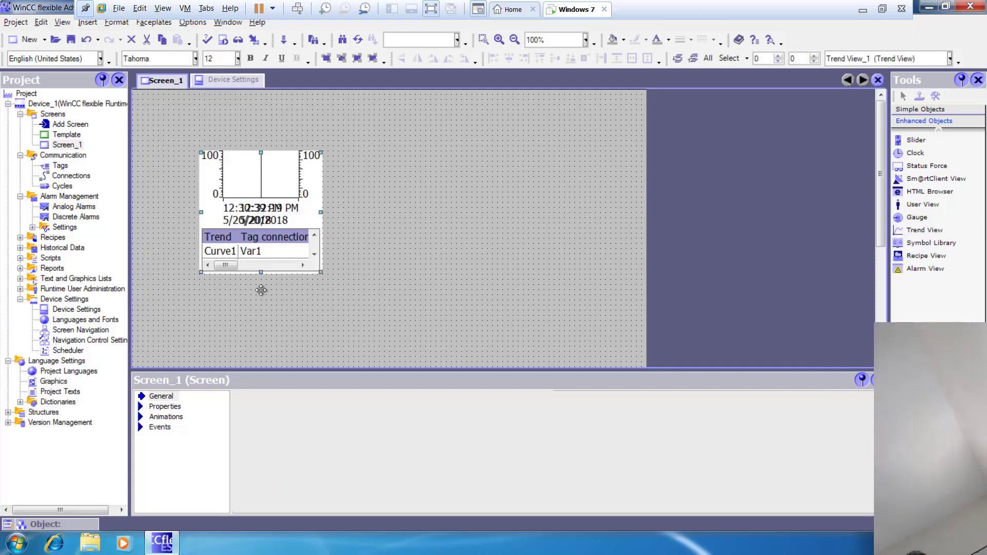
drag(259, 286, 261, 360)
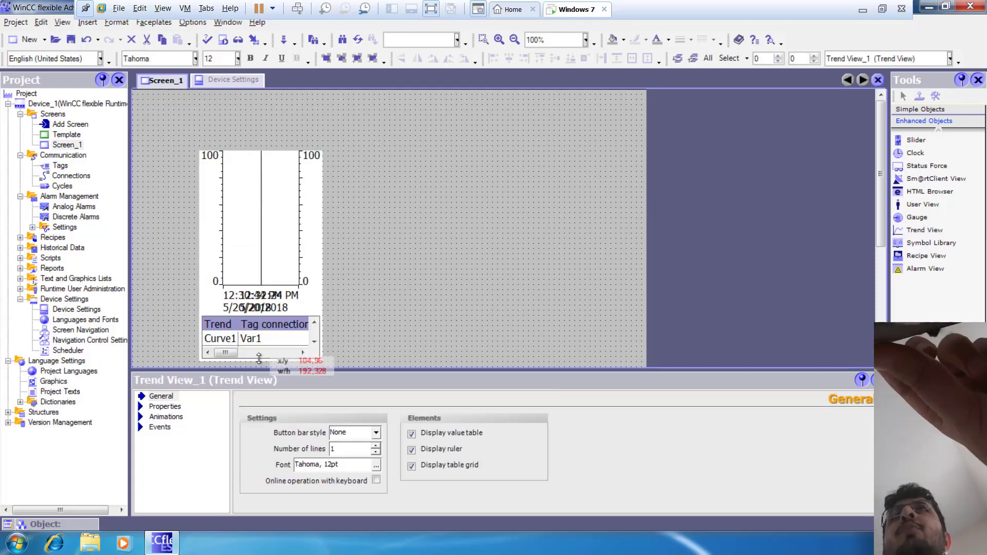
drag(248, 220, 238, 164)
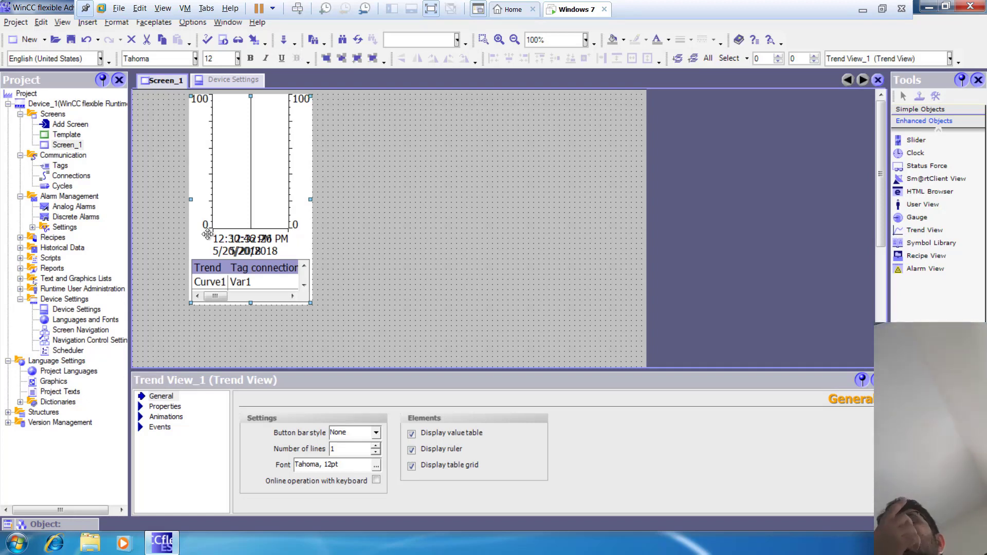
Step: Add one new internal tag of data type Int to the project's tag table
double_click(59, 166)
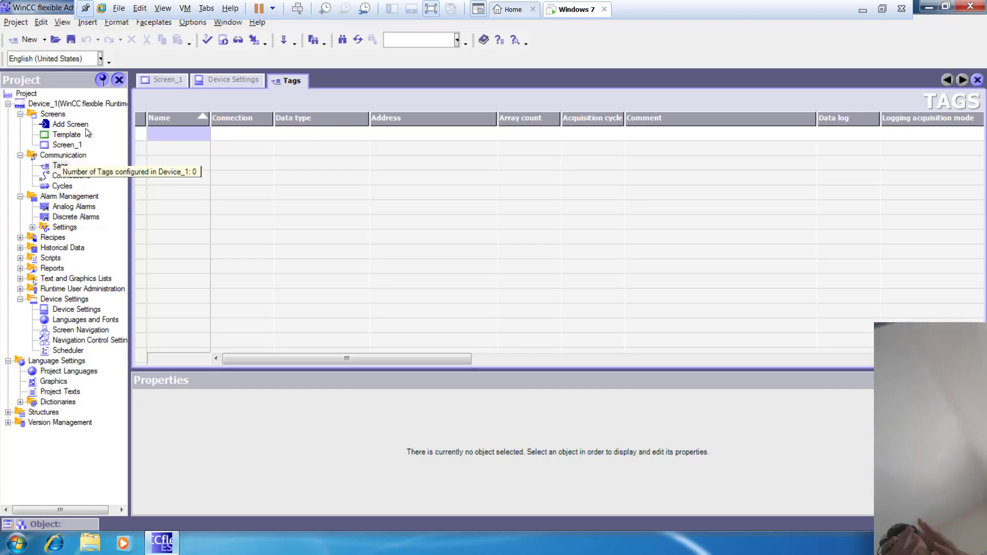
double_click(189, 140)
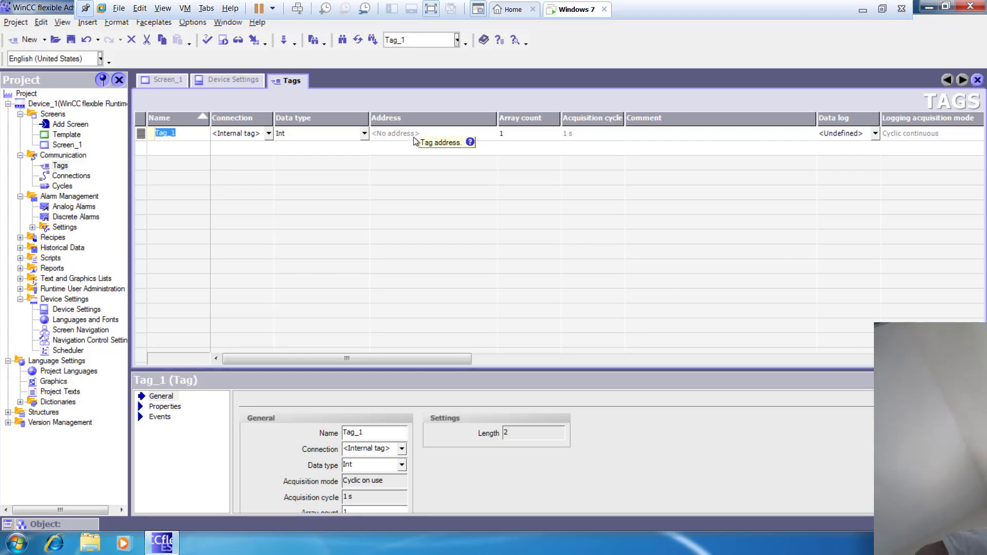
Step: Place a Slider on Screen_1 beside the trend view and move it down level with the trend view's middle
double_click(67, 145)
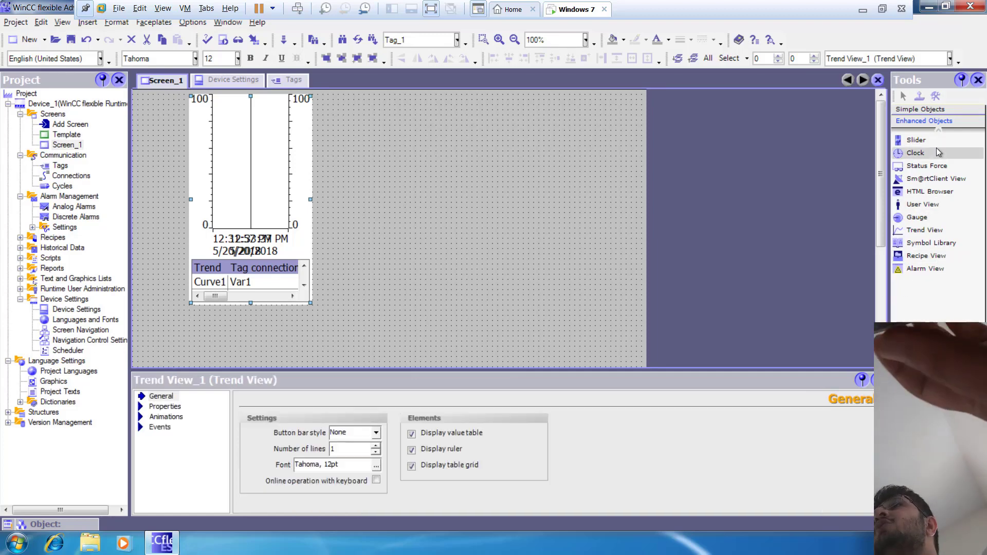
click(920, 142)
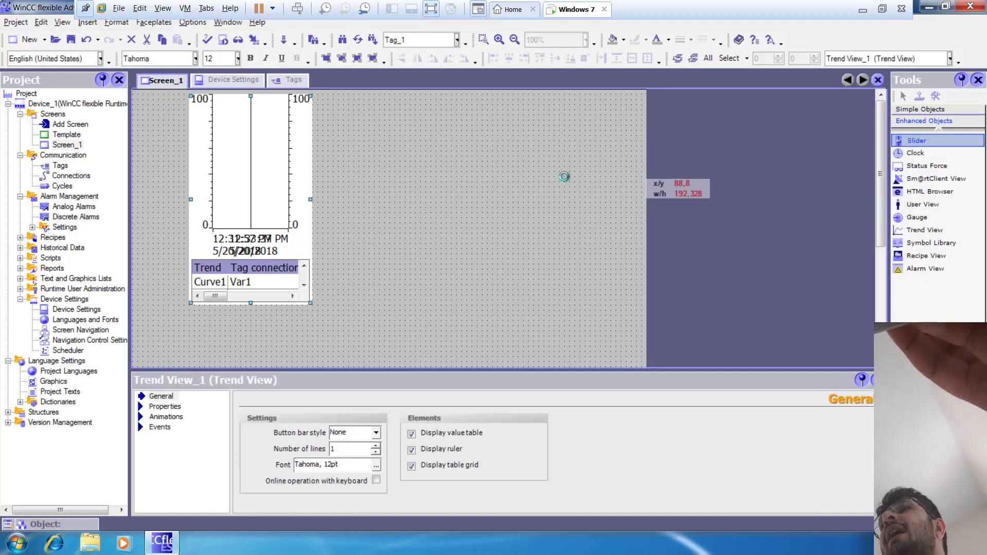
click(390, 155)
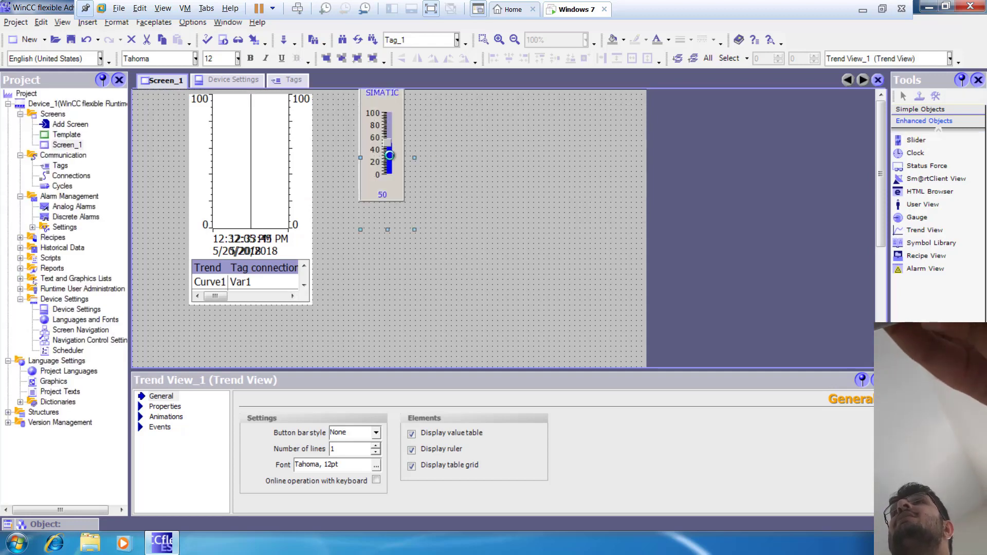
drag(390, 155, 379, 208)
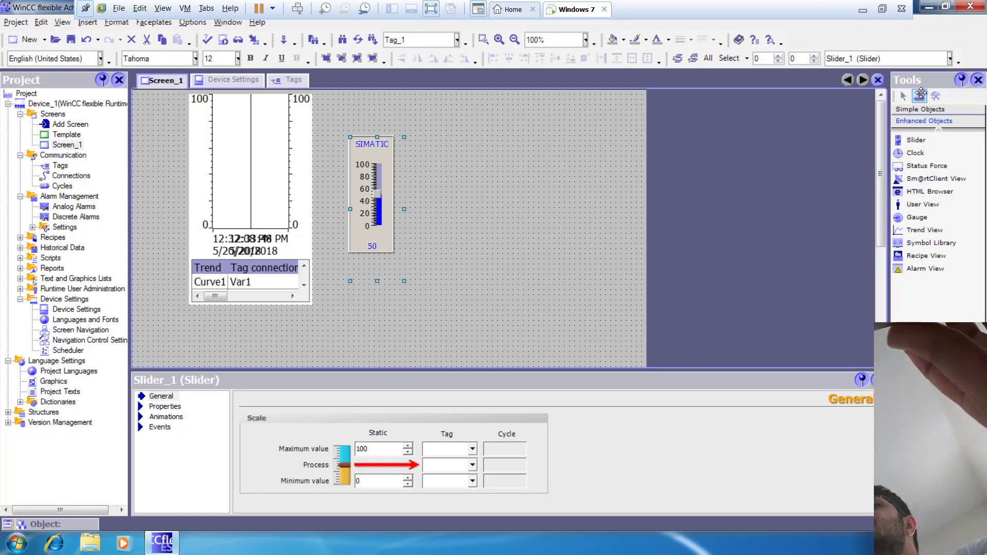
Step: Place a Bar beside the slider on Screen_1 and stretch it downward to roughly twice its height
click(928, 112)
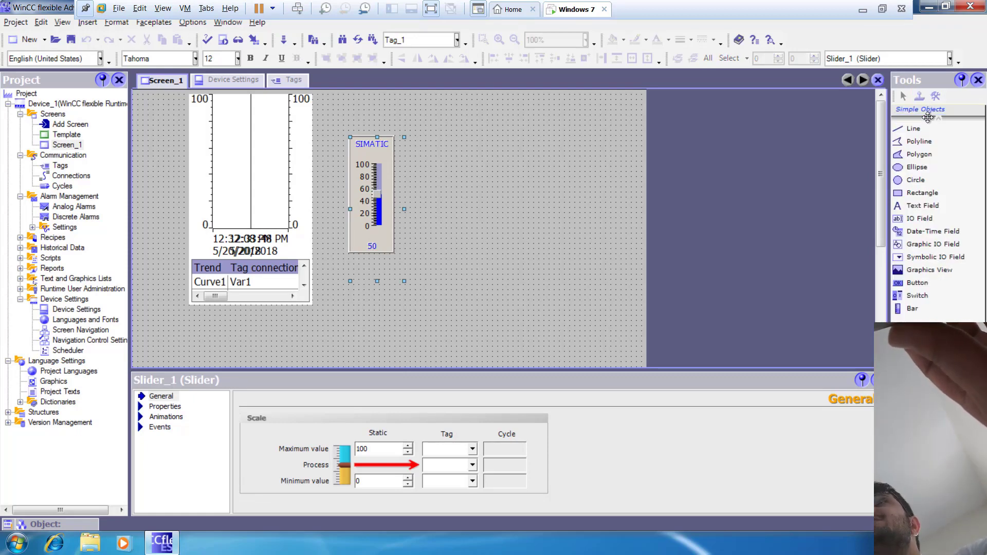
drag(913, 306, 531, 192)
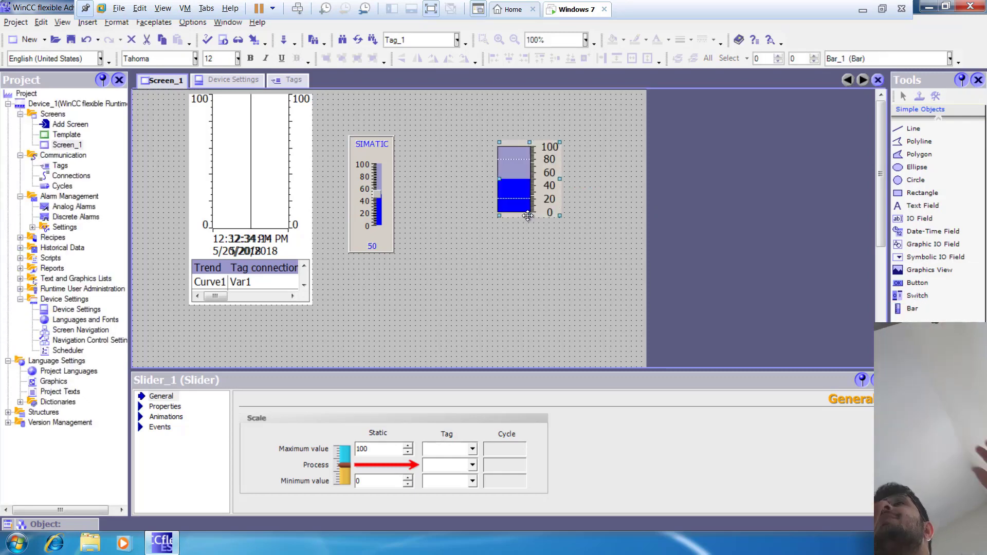
drag(529, 216, 525, 279)
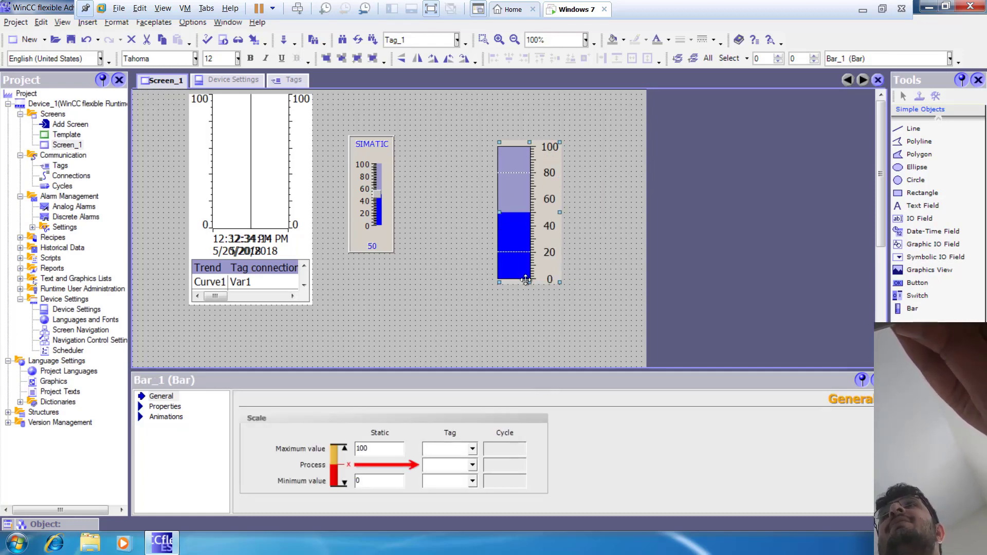
Step: Assign Tag_1 as the slider's process tag and shift the slider slightly toward the bar
click(383, 202)
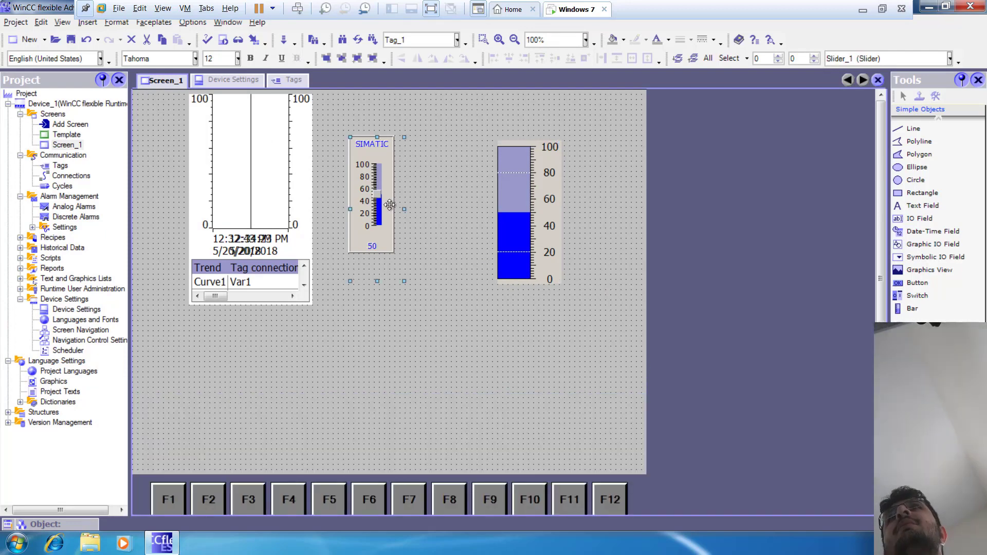
double_click(389, 204)
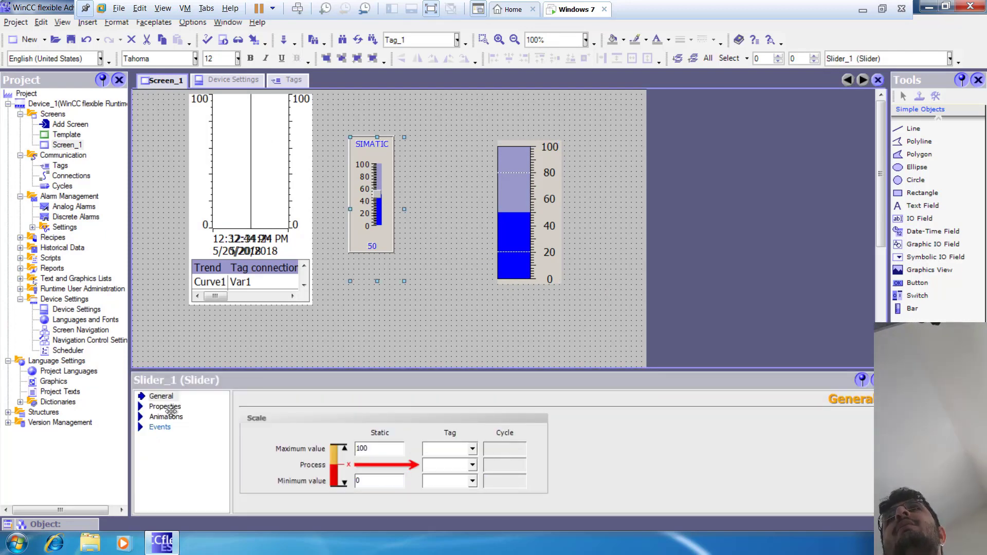
click(472, 464)
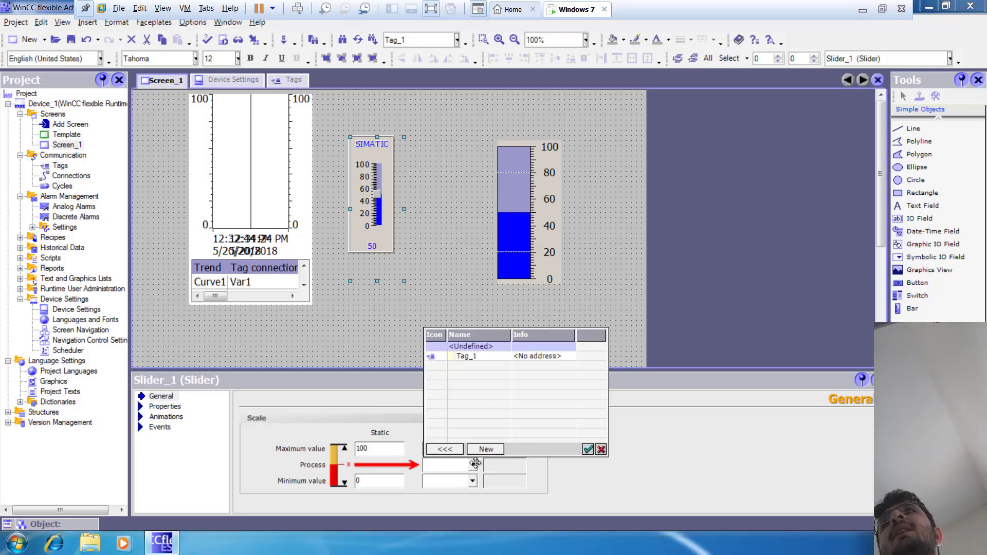
click(510, 356)
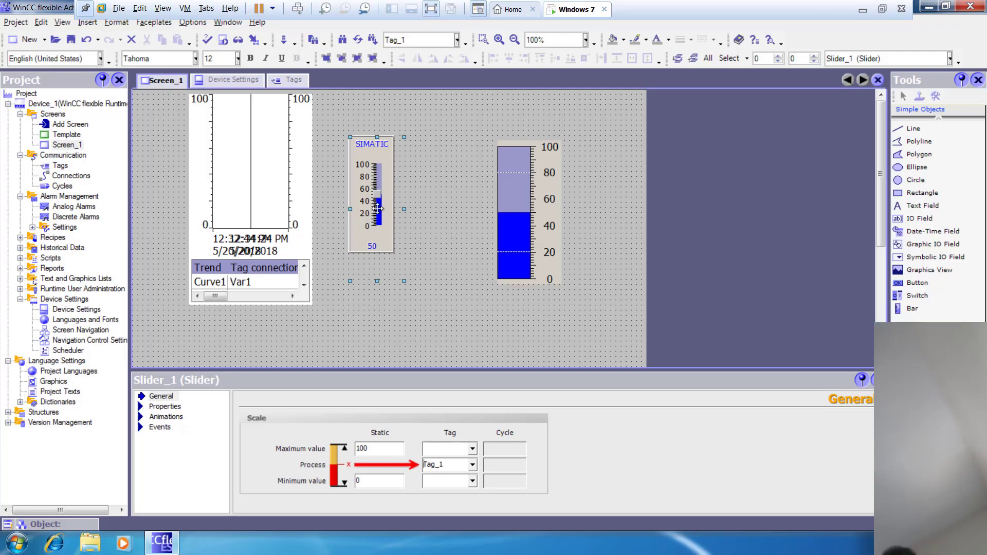
drag(373, 201, 388, 207)
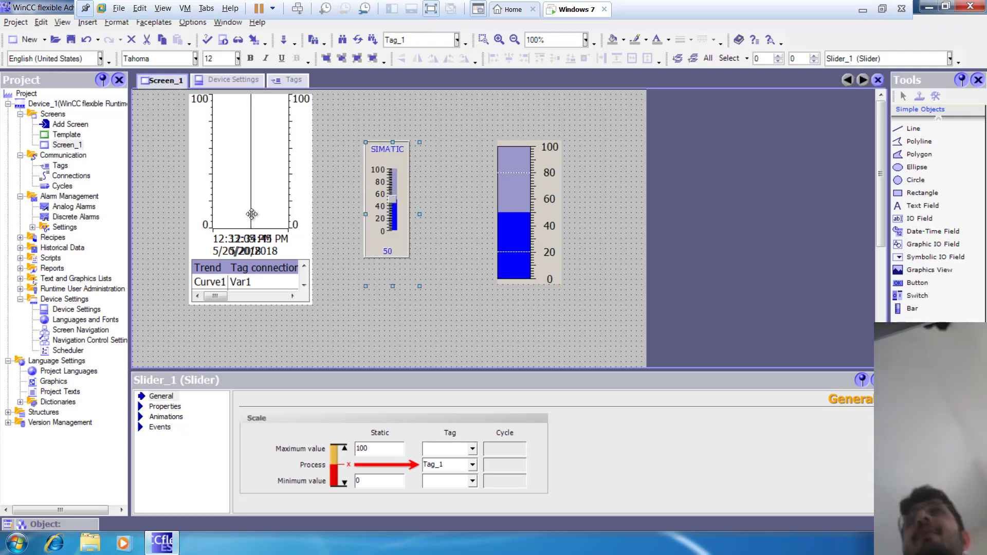
Step: Assign Tag_1 as the bar's process tag and check the slider's process tag assignment
click(524, 211)
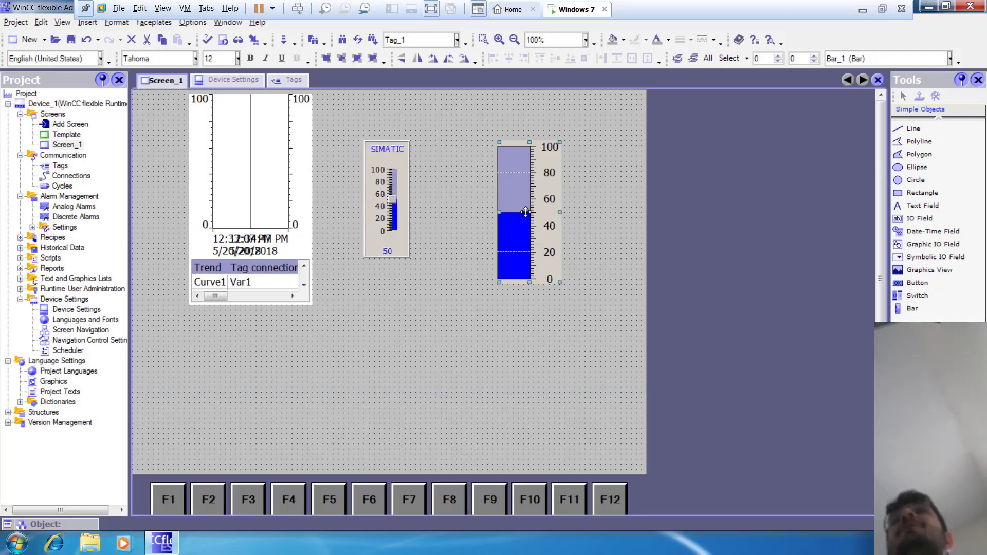
double_click(525, 211)
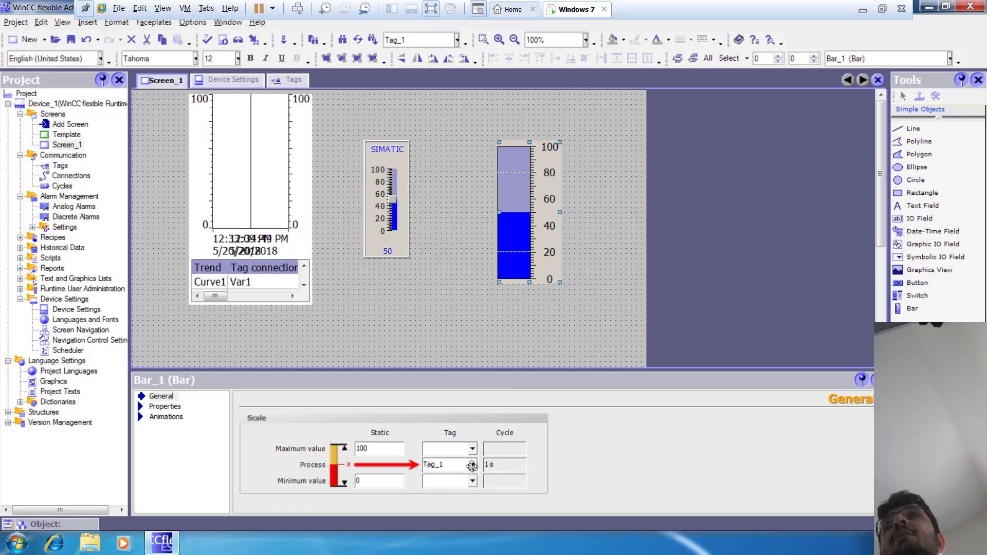
click(395, 222)
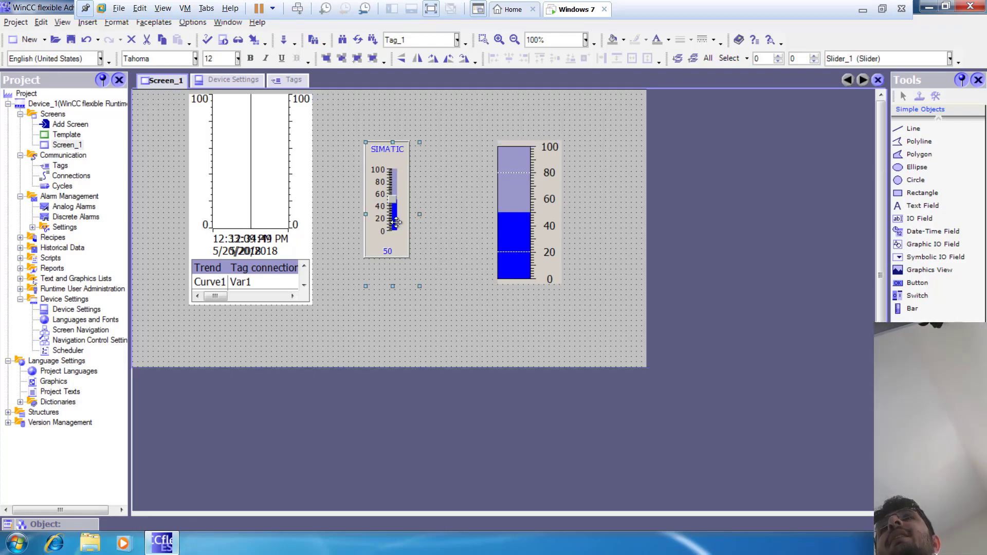
double_click(395, 222)
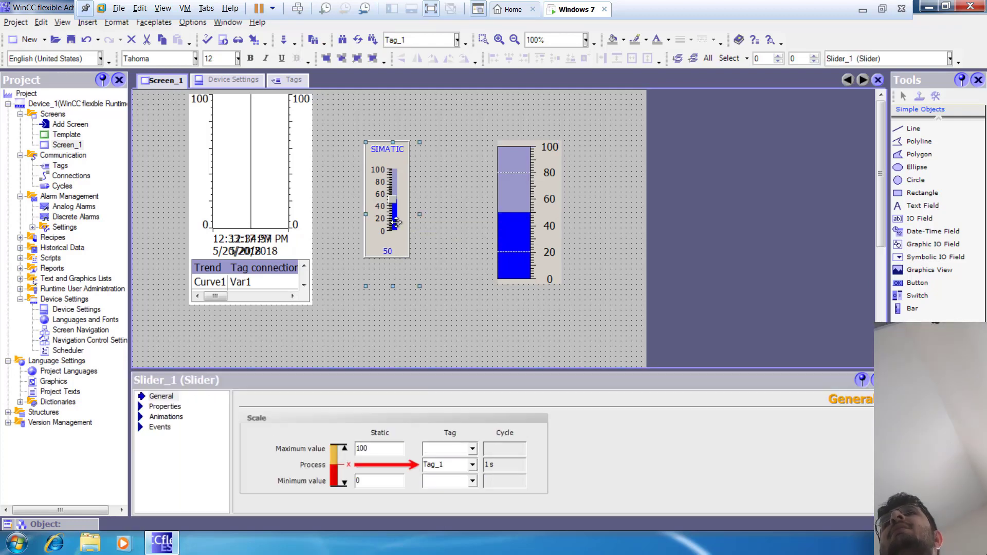
click(531, 221)
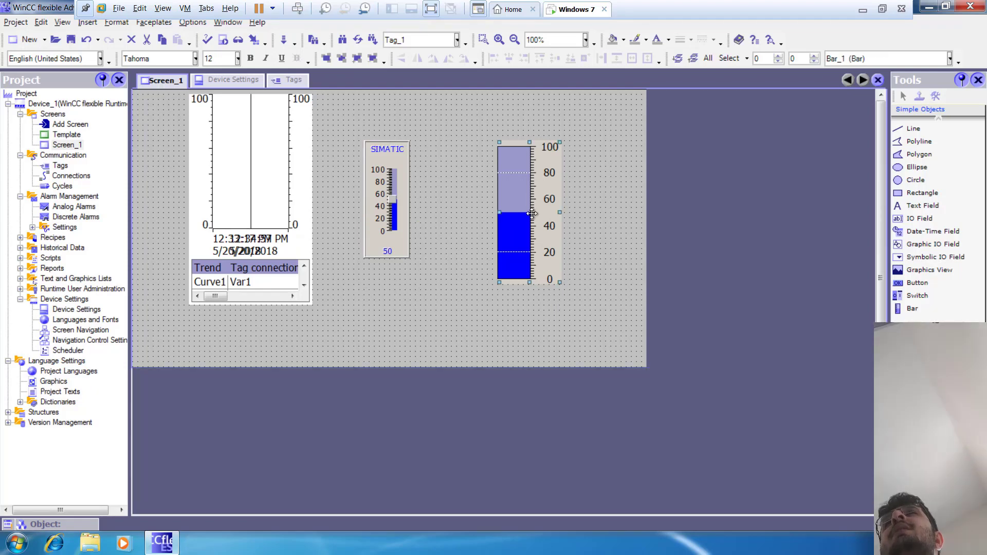
double_click(531, 221)
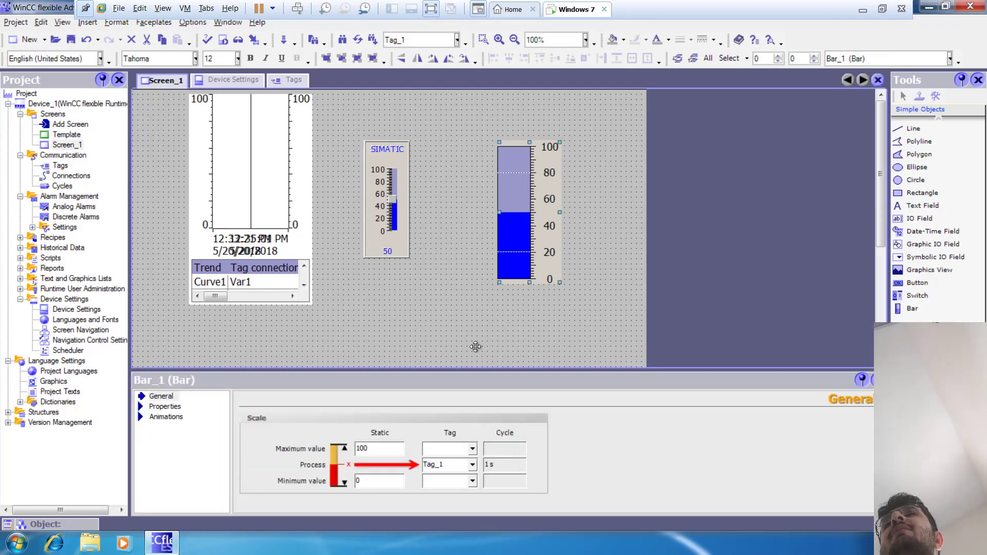
click(471, 465)
click(513, 356)
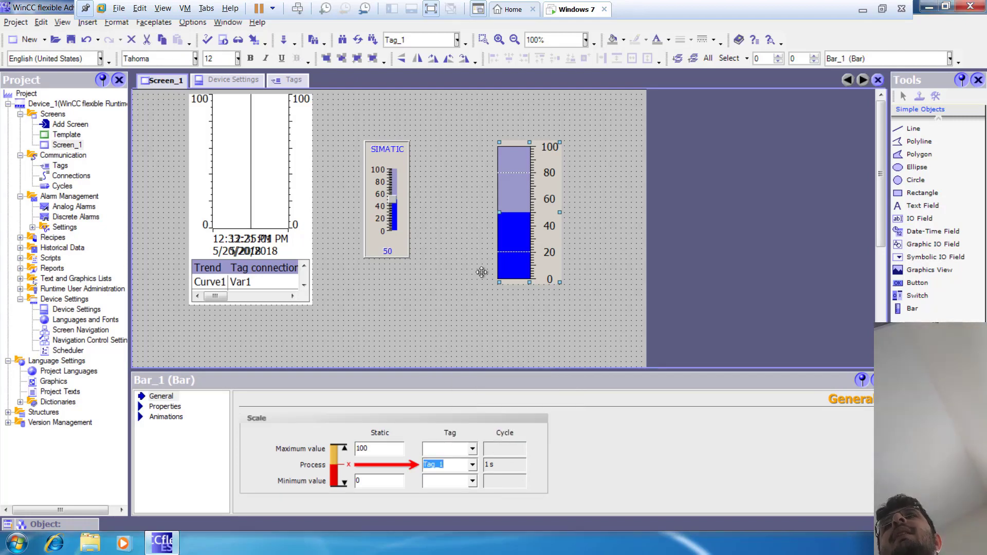
Step: Widen the trend view on Screen_1 toward the slider and move it slightly down, closer to the slider's level
click(279, 206)
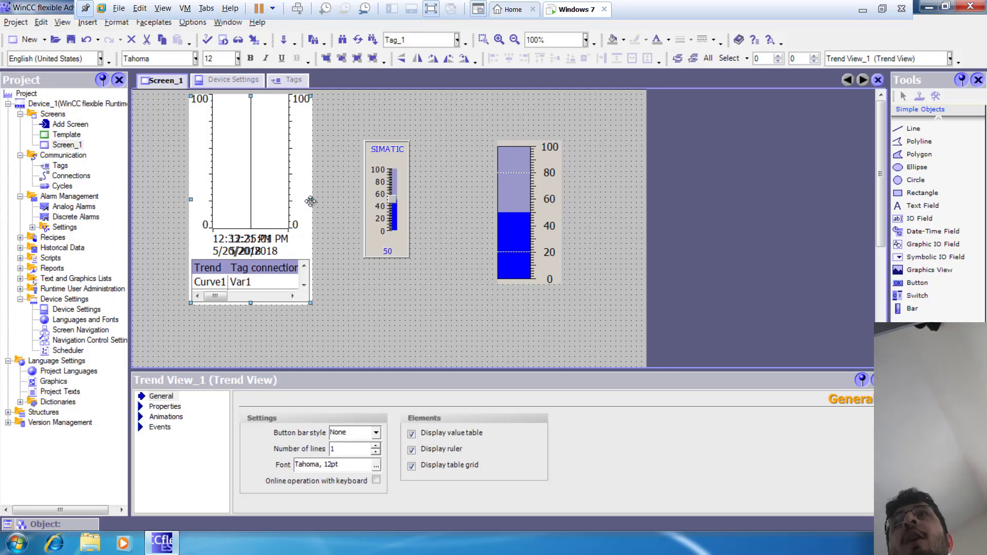
drag(315, 200, 336, 200)
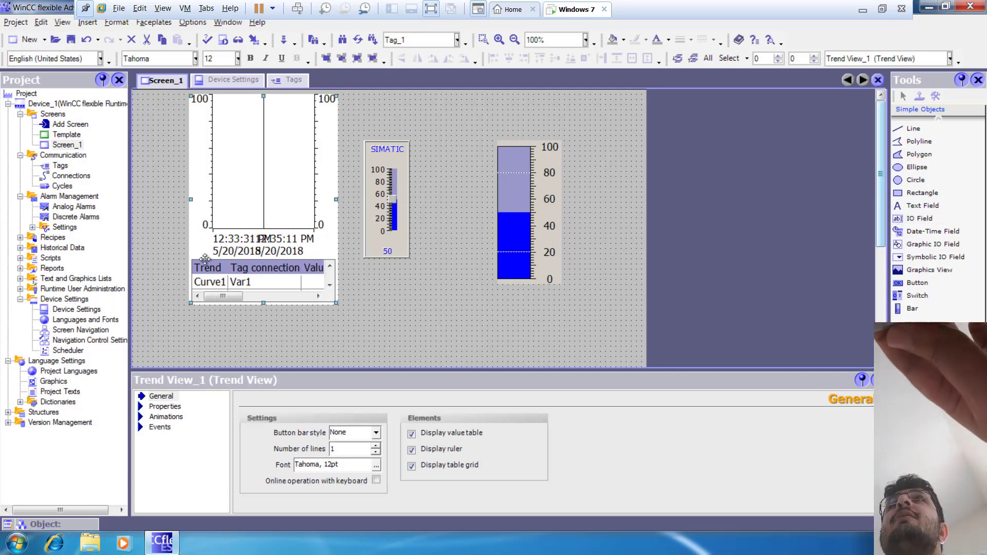
drag(222, 244, 217, 264)
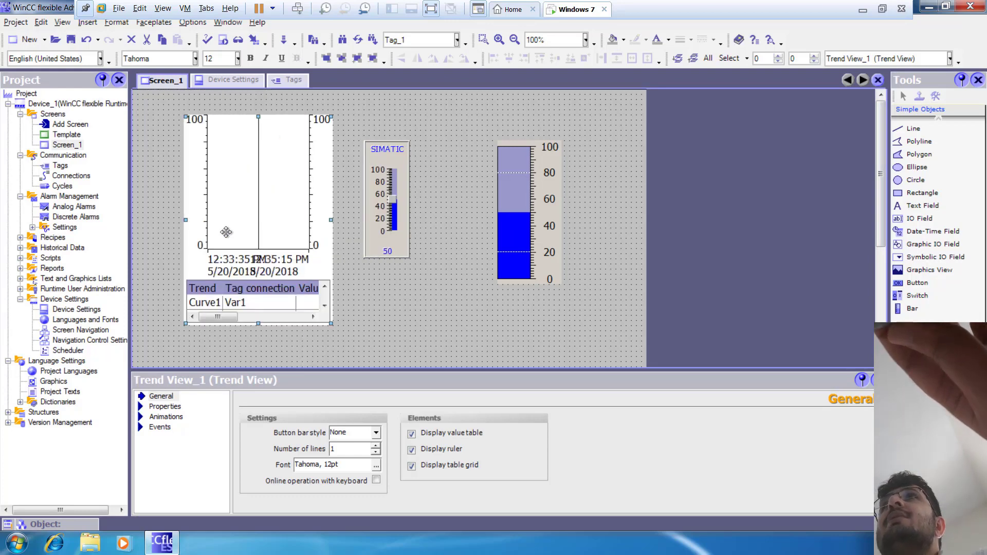
right_click(228, 232)
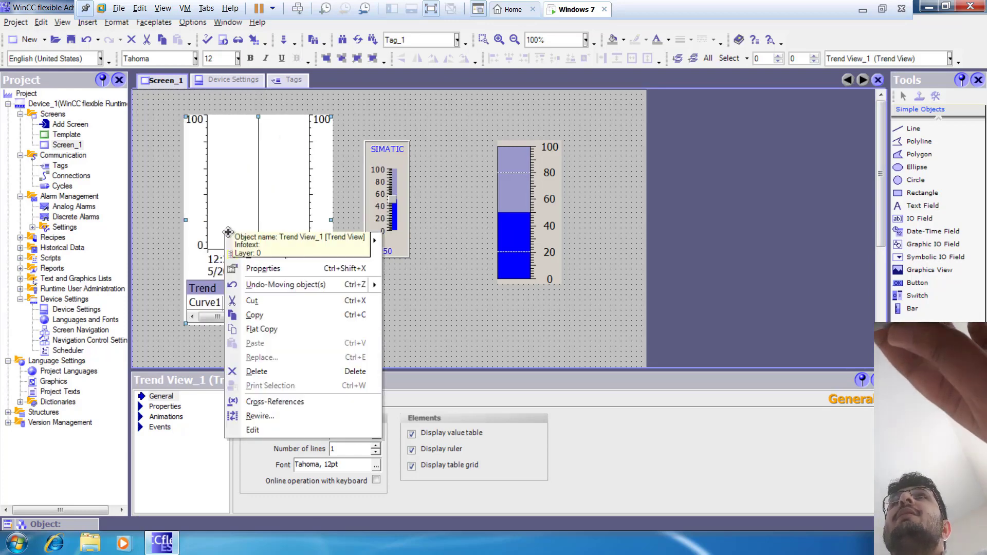
click(222, 221)
double_click(222, 221)
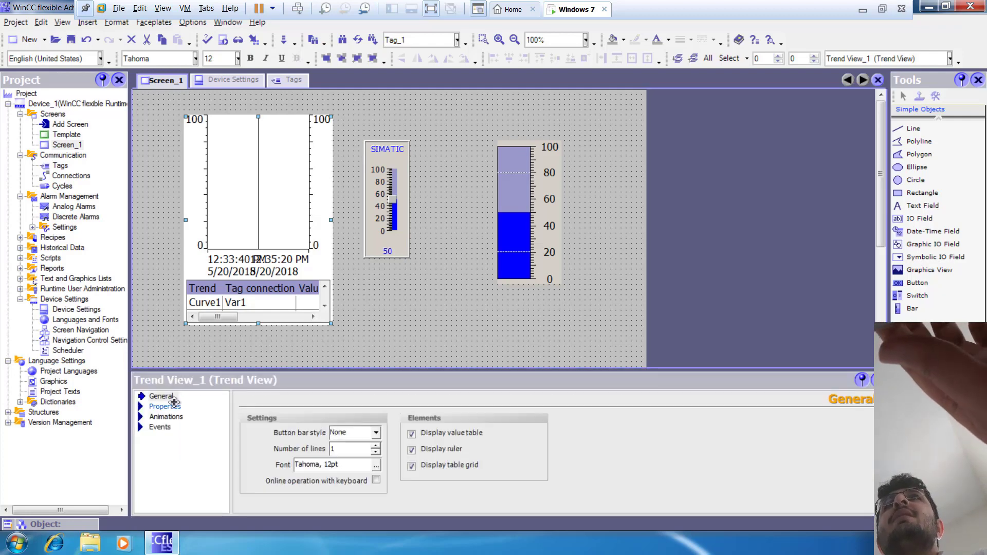
Step: Add a new trend, Trend_1, to the trend view's trend list, keeping its default line and realtime cyclic settings
click(170, 406)
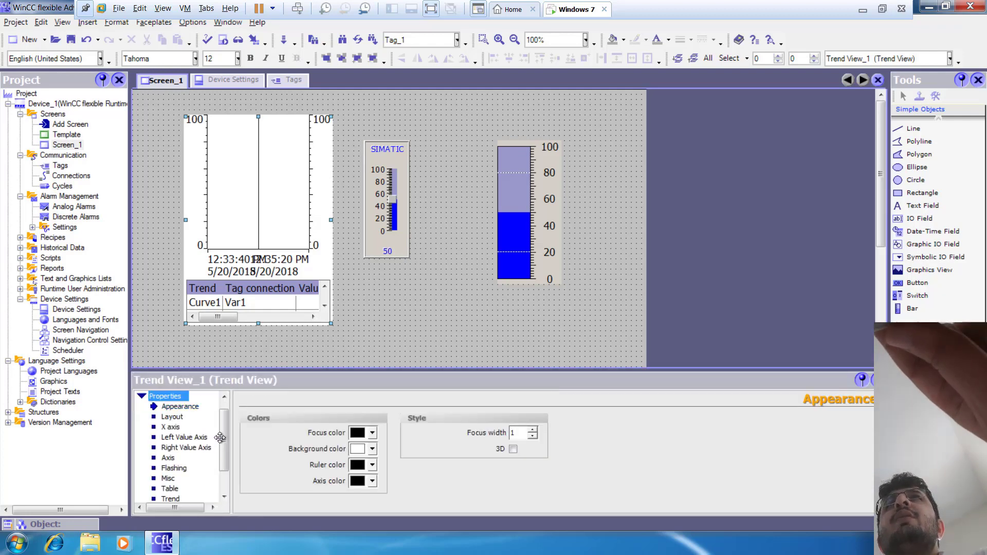
scroll(221, 495, down, 2)
click(171, 467)
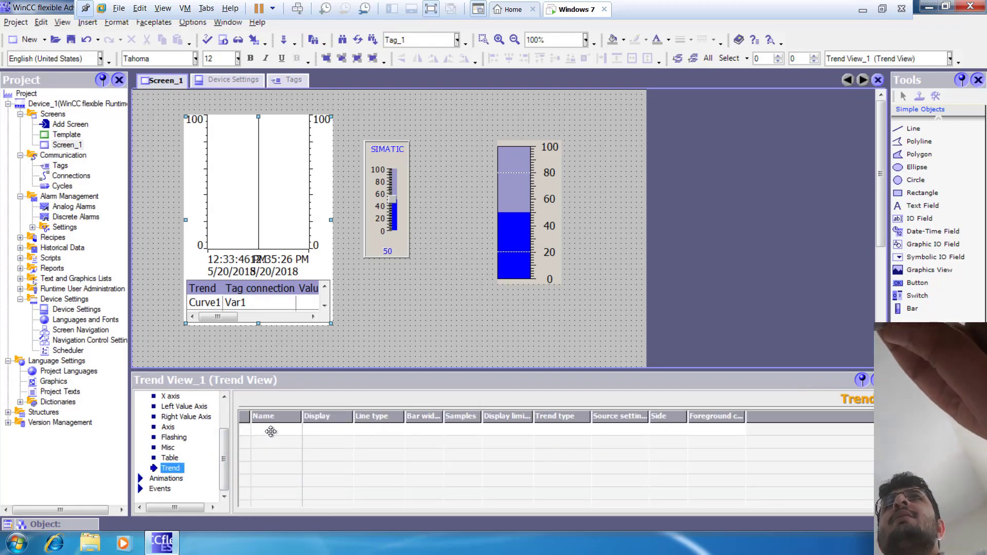
click(271, 430)
double_click(271, 430)
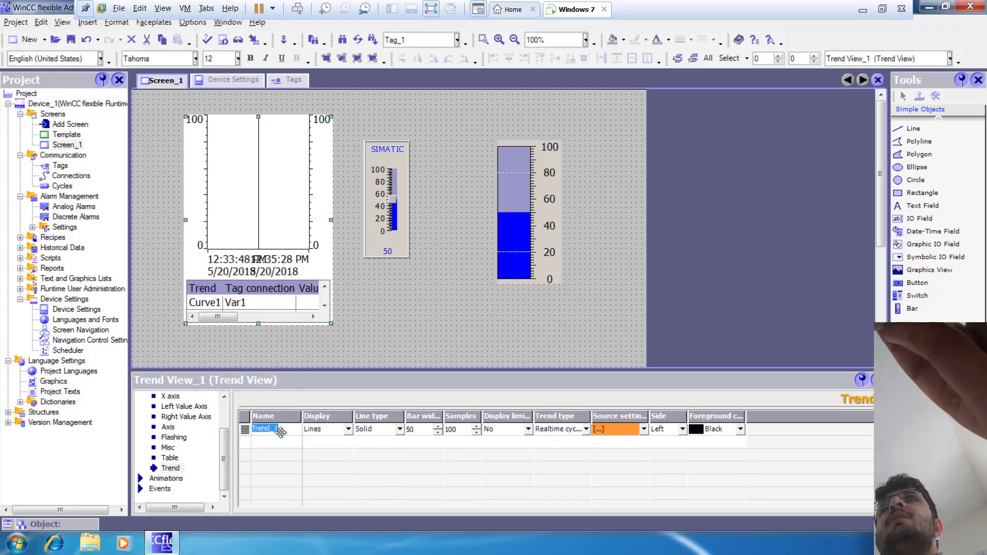
Step: Assign Tag_1 as the trend tag in Trend_1's source settings and accept the 1.0 second pulse
click(644, 428)
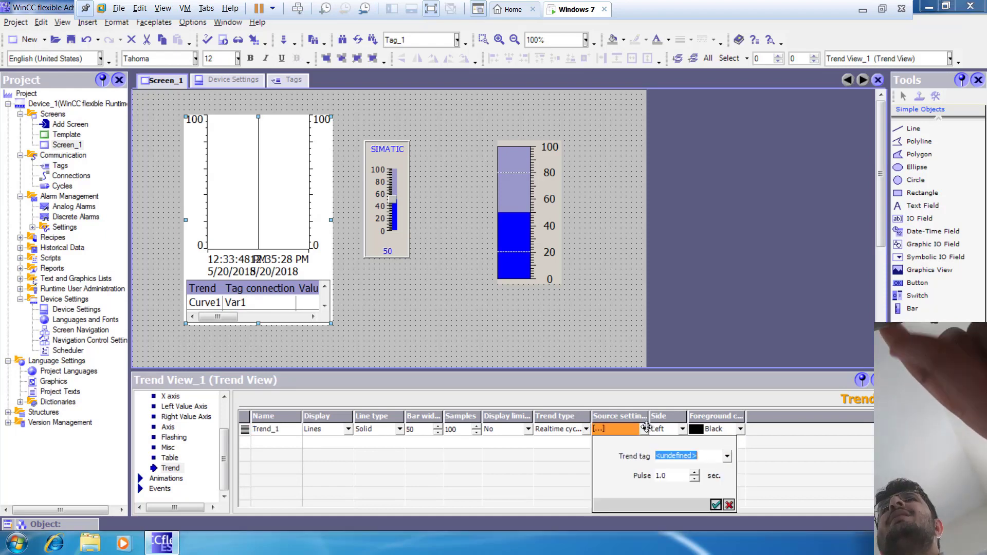
click(726, 456)
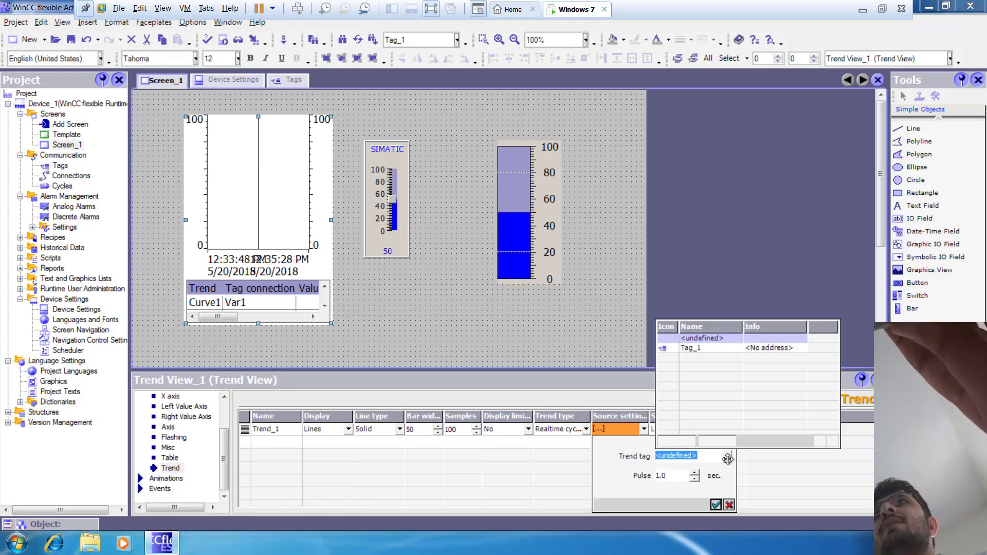
click(691, 348)
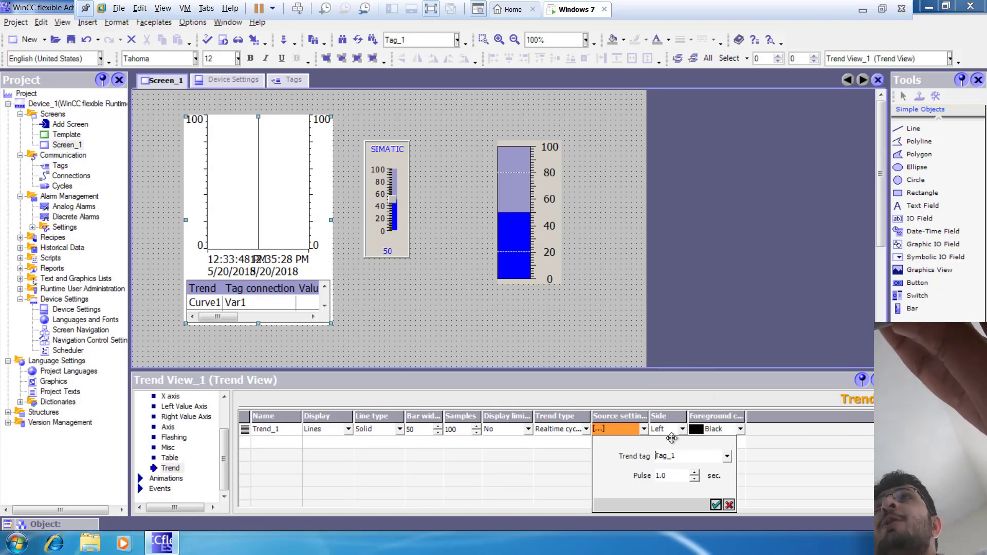
click(716, 503)
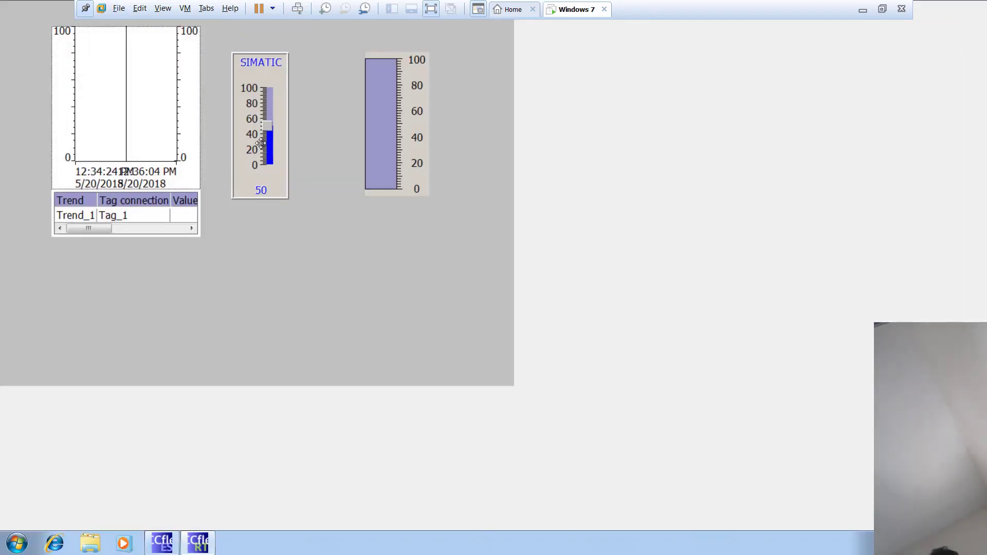
Step: Test the slider in Runtime by moving it to about 20 and about 54, and close the Runtime window
drag(263, 122, 271, 150)
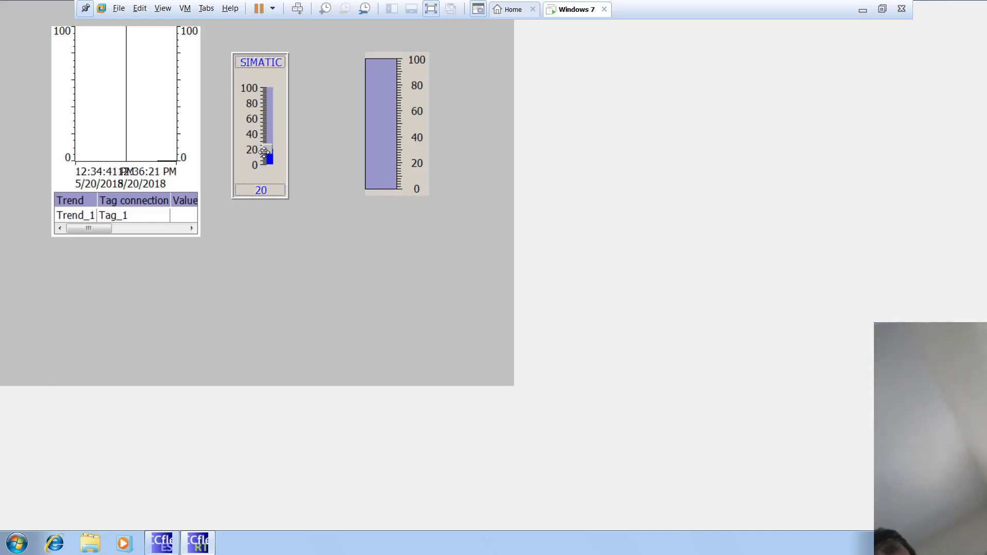
drag(265, 150, 269, 122)
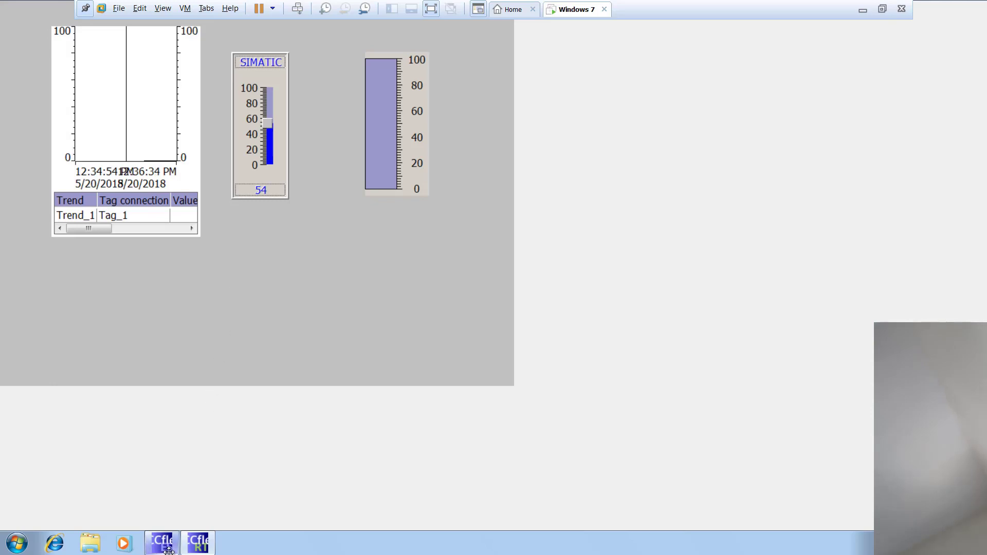
right_click(199, 543)
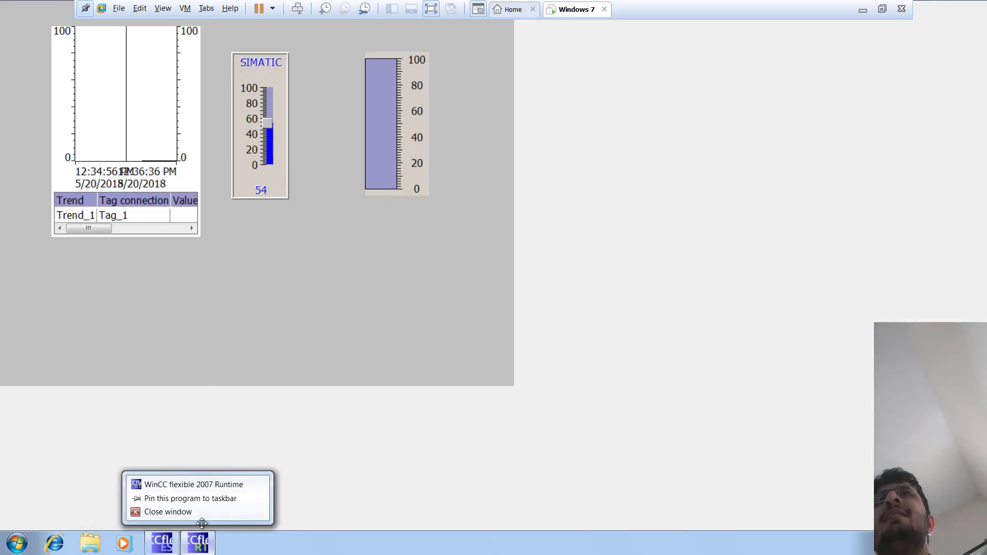
click(197, 517)
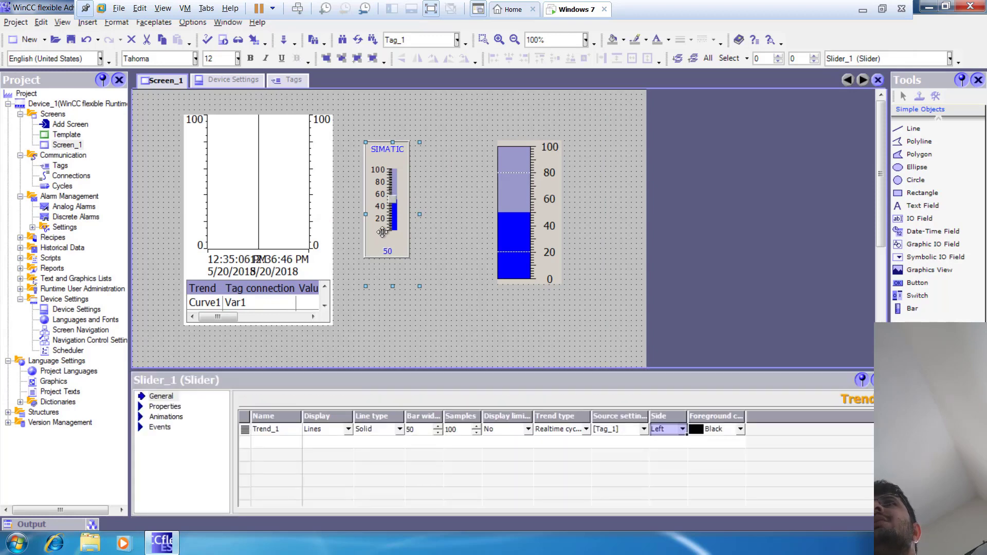
Step: Assign Tag_1 as the slider's process tag in its general scale settings
click(172, 406)
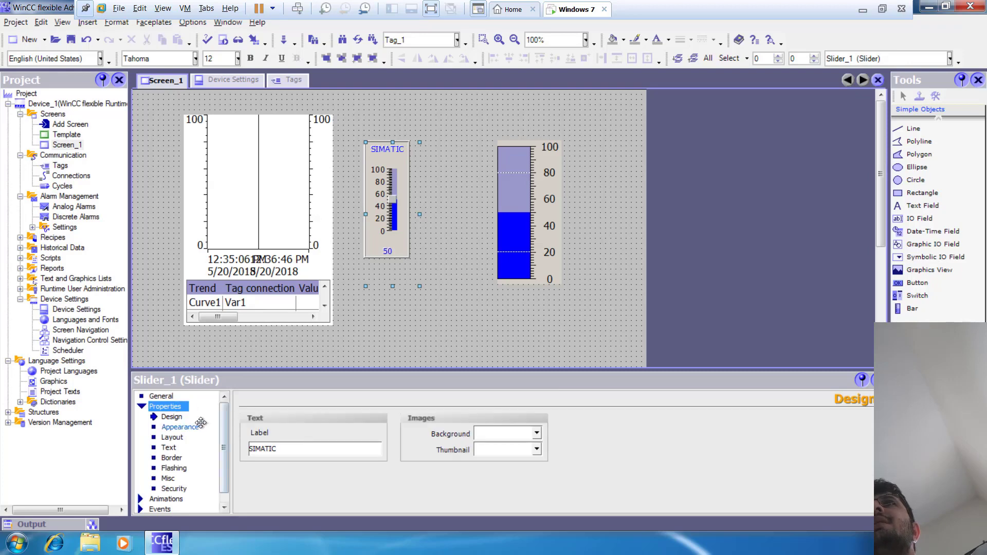
click(163, 397)
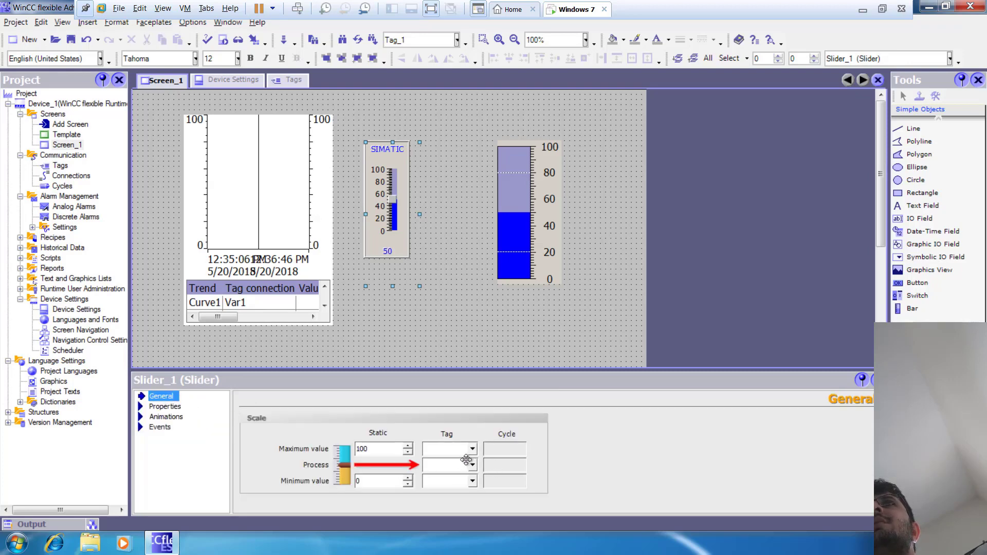
click(470, 465)
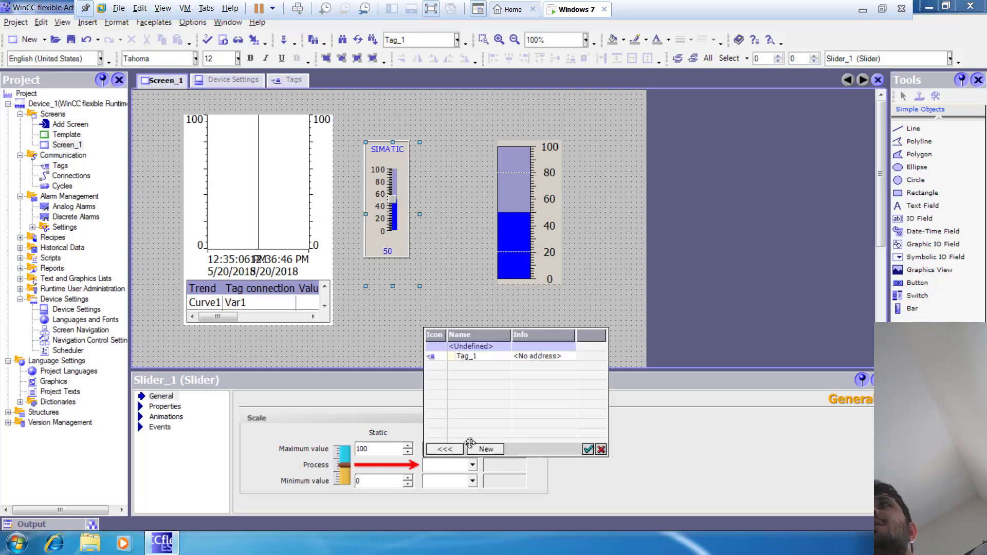
double_click(473, 357)
click(455, 325)
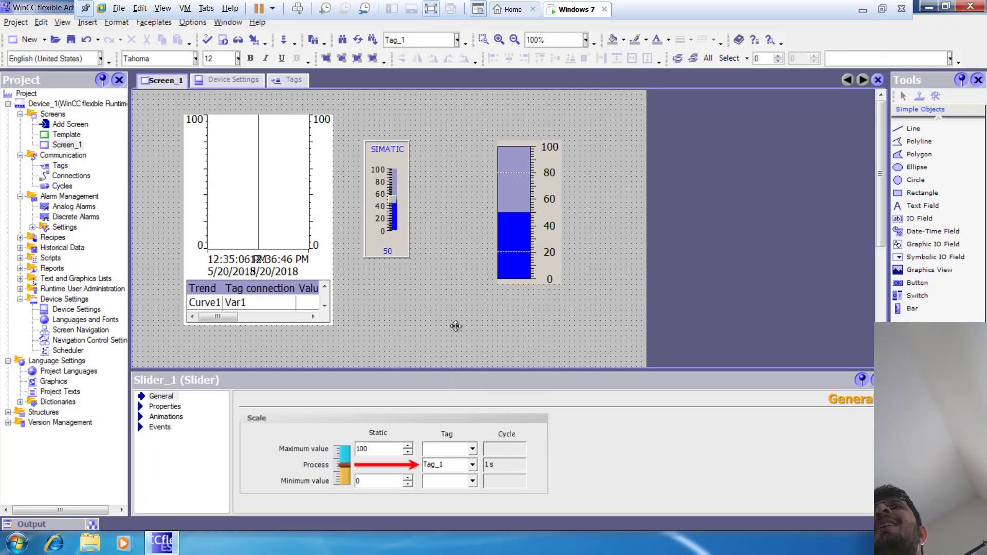
Step: Check the bar's process tag assignment and the trend view's general settings
click(520, 259)
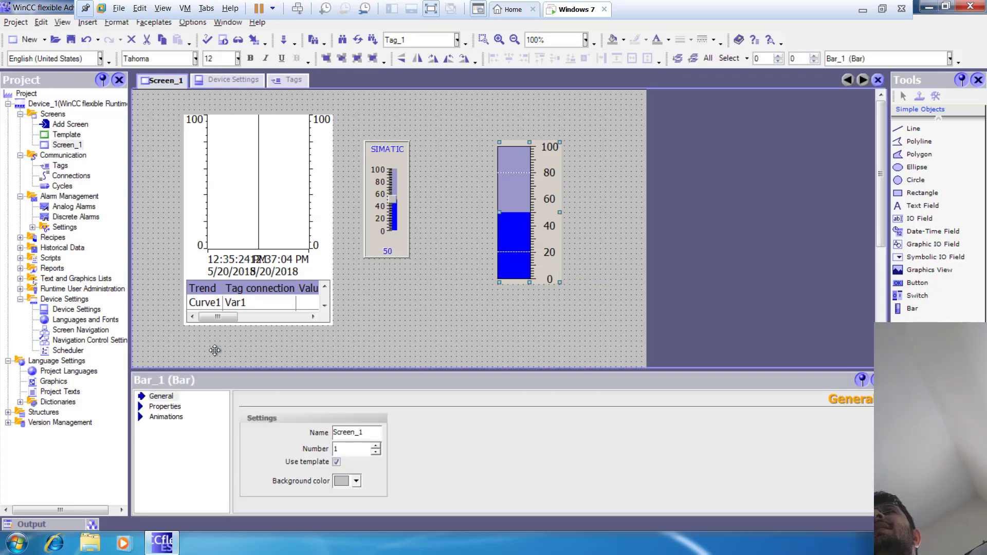
click(165, 406)
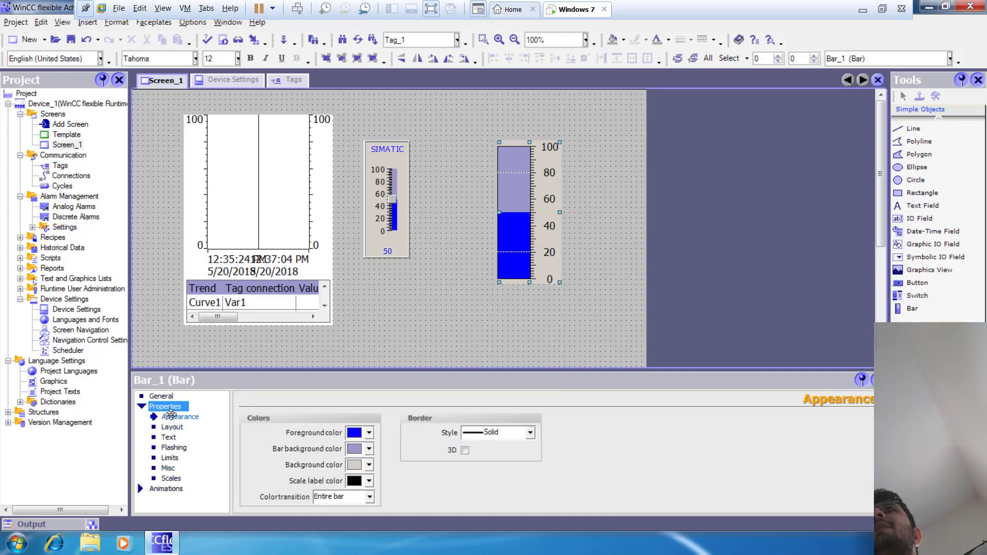
click(160, 396)
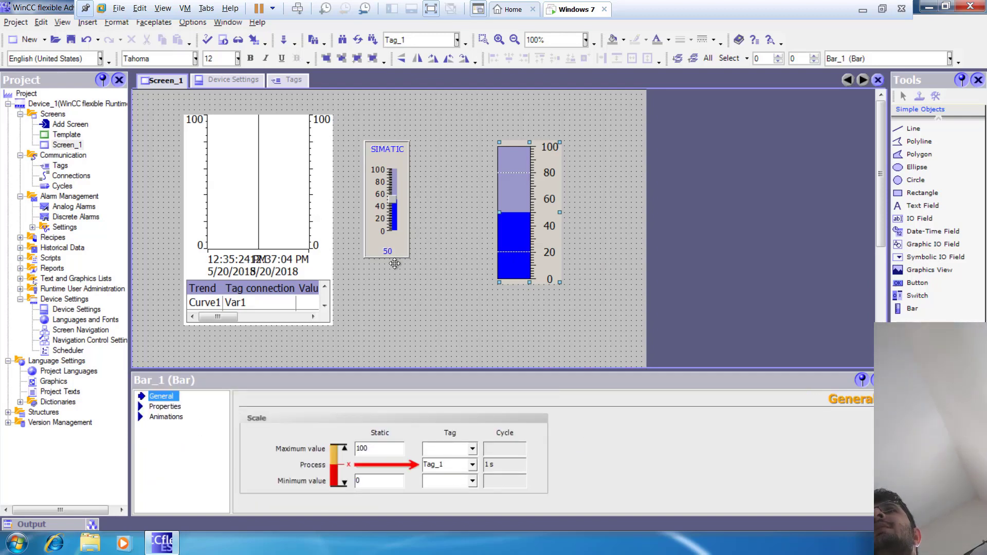
click(254, 155)
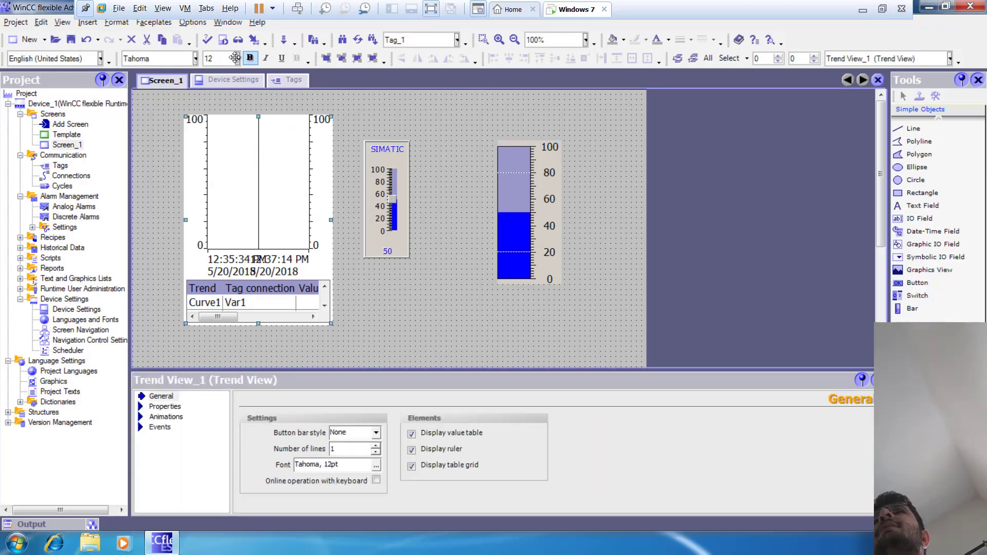
Step: Start Runtime and move the slider to about 24 and about 94 to test the bar and trend response
click(221, 42)
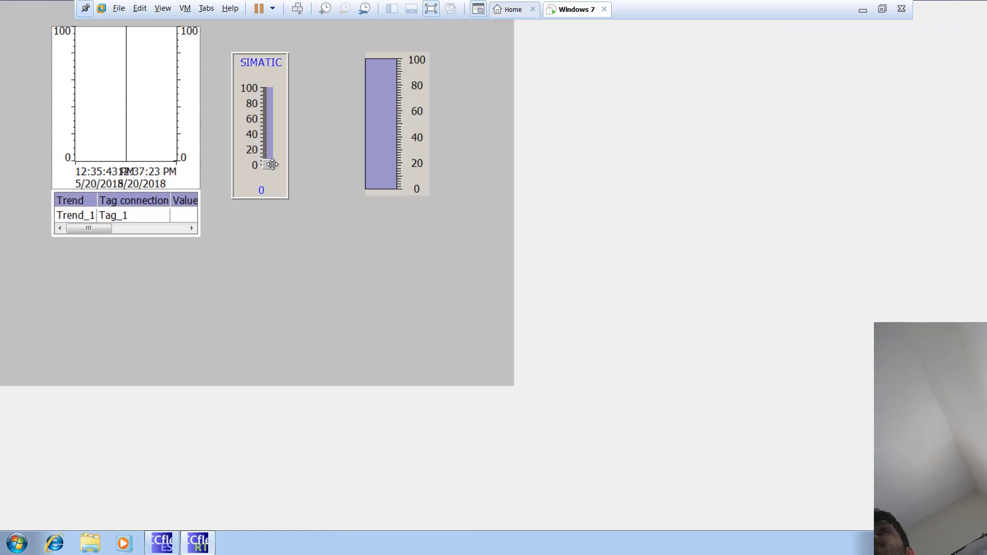
drag(272, 164, 272, 146)
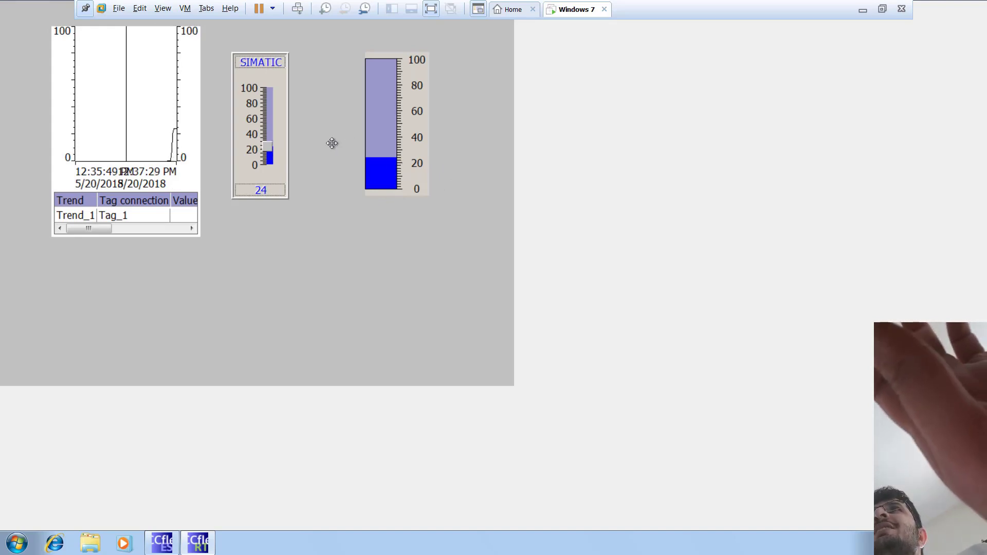
drag(268, 146, 265, 92)
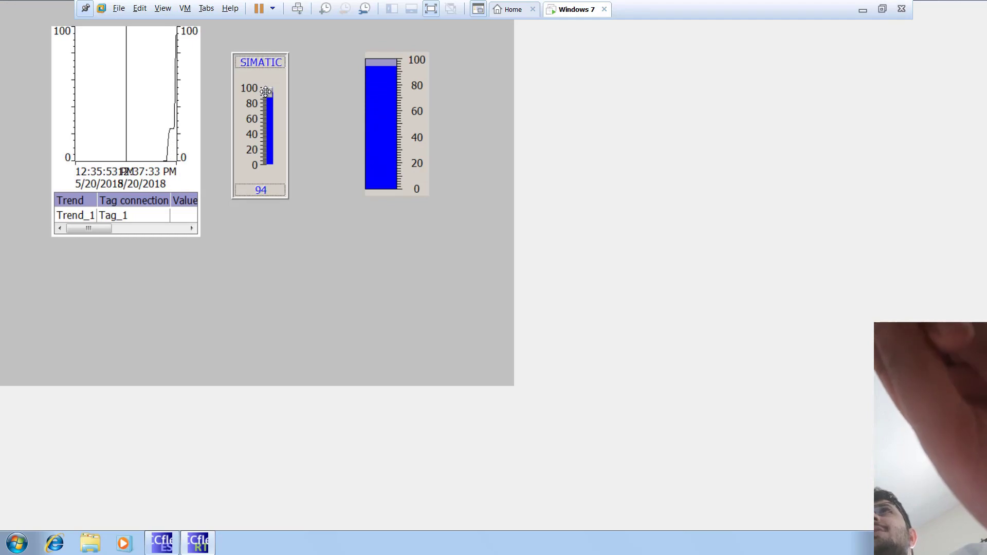